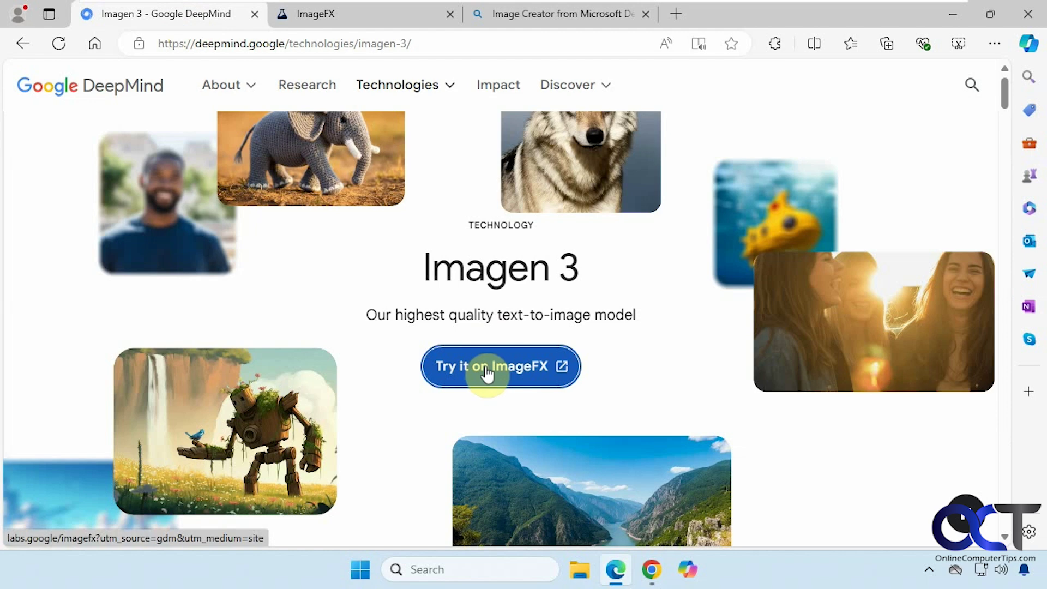
- On the ImageFX page, load new style suggestions: cinematic, minimal, abstract, desaturated, macro photo, intricate
left_click(367, 11)
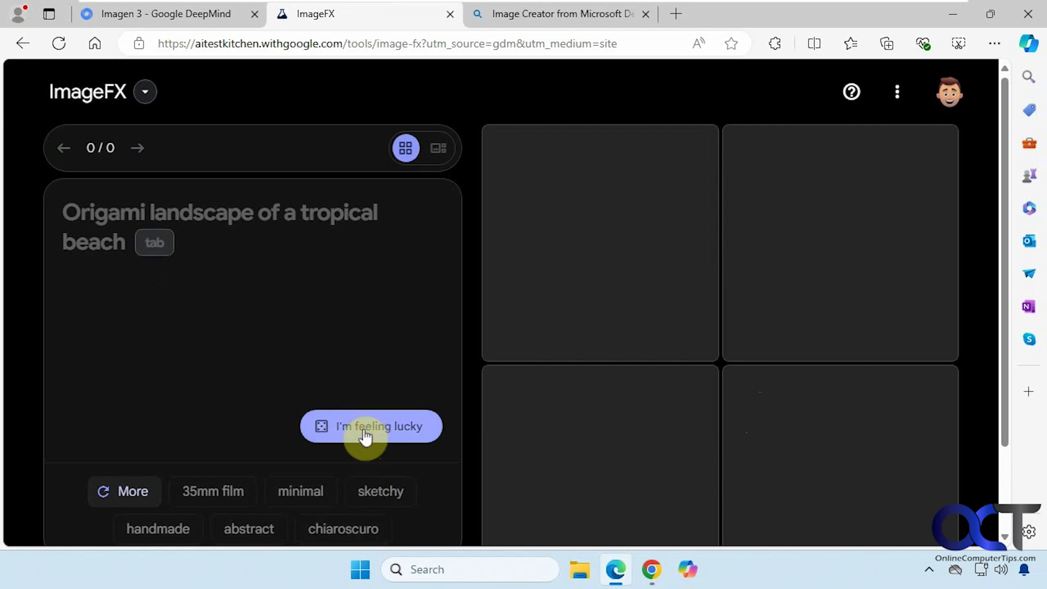
left_click(130, 493)
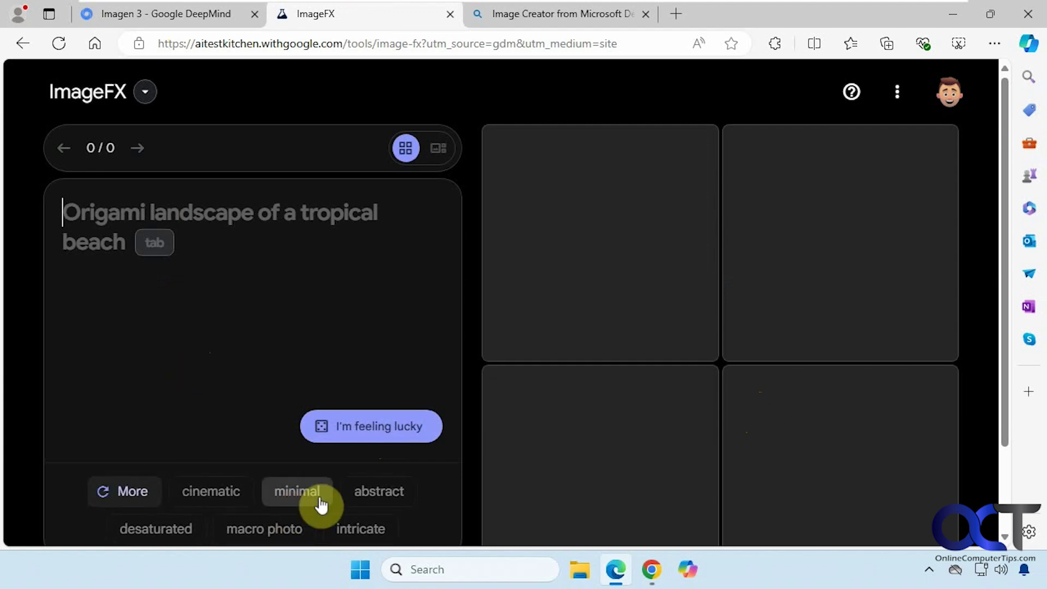
- Paste the spaceship-on-the-moon UFO prompt, copy it, and generate four images
type("A spaceship on the moon being attacked by UFOs with aliens looking out the windows of the UFOs. Make the surface of the moon very detailed.")
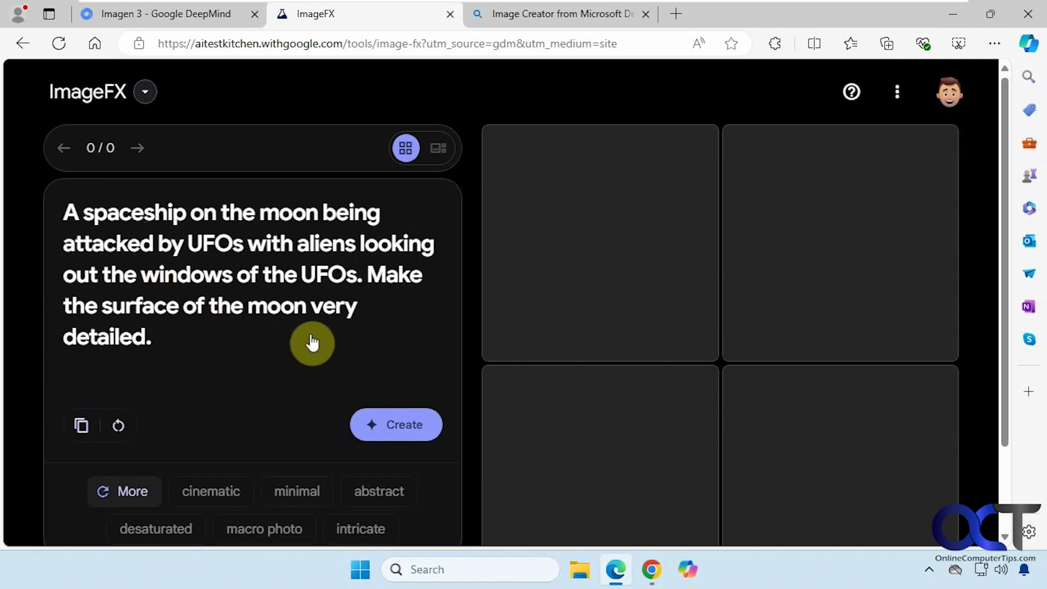
left_click(86, 426)
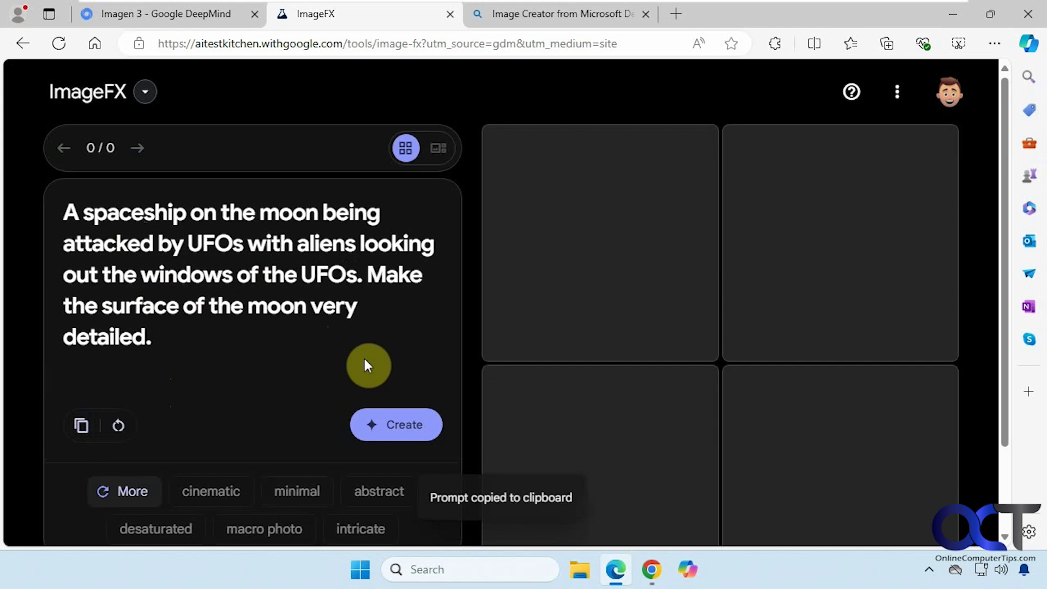
left_click(398, 426)
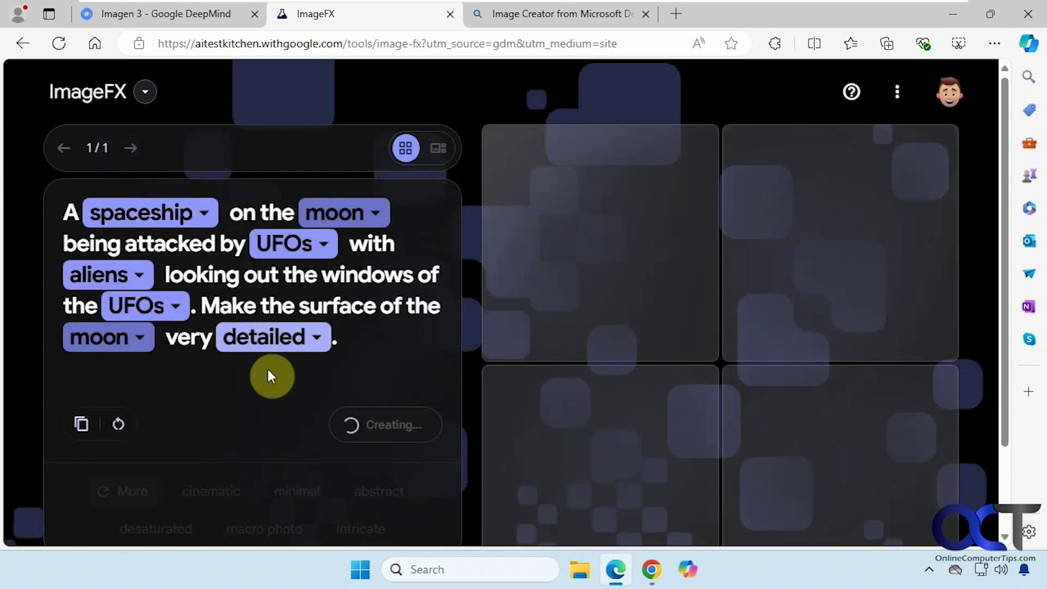
- Preview alternative words for spaceship, UFOs and detailed, leaving each unchanged
left_click(201, 218)
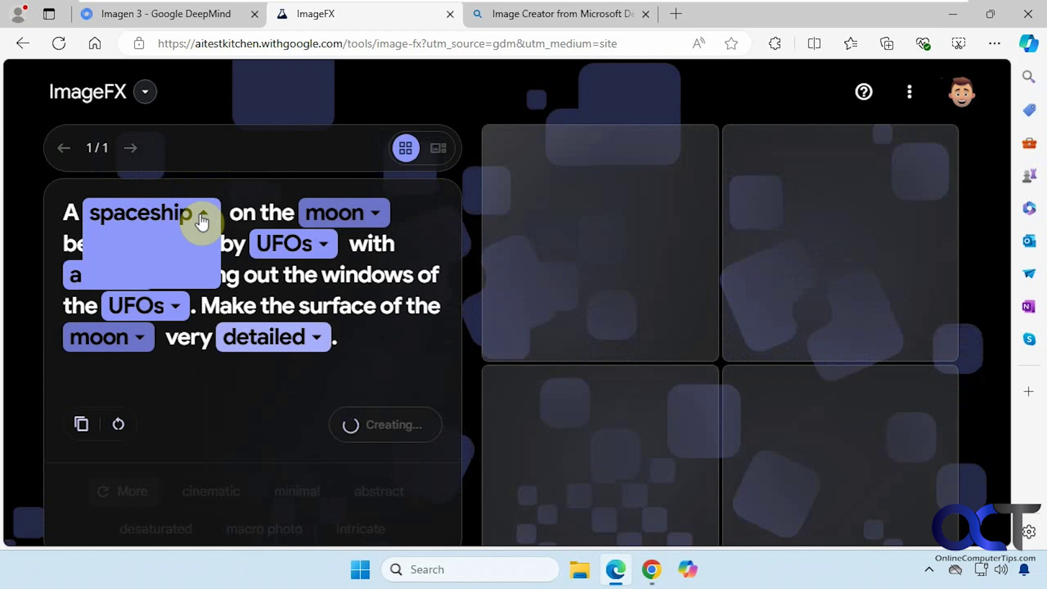
left_click(202, 218)
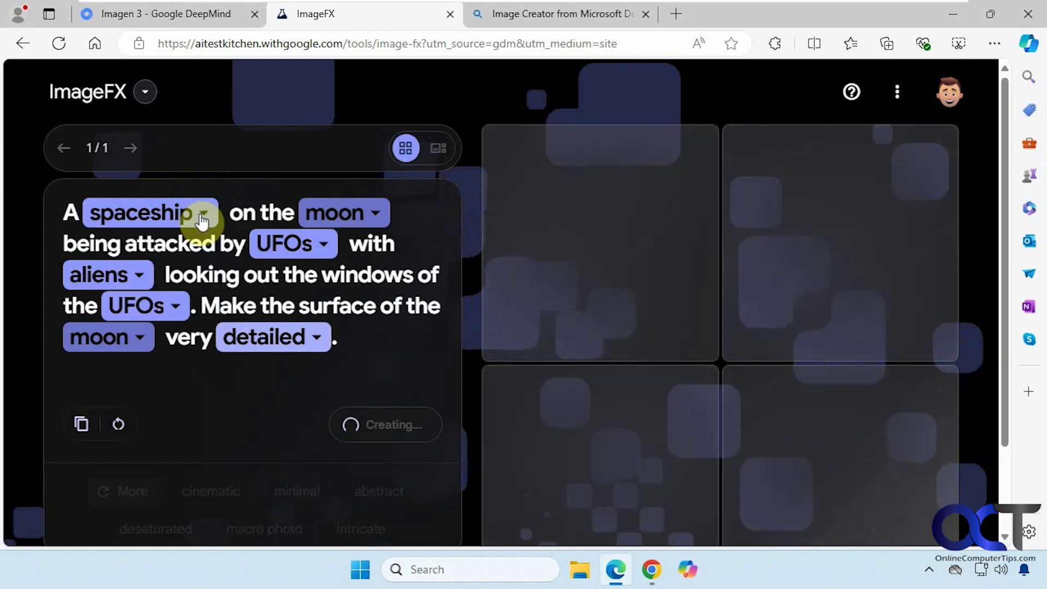
left_click(322, 252)
left_click(322, 250)
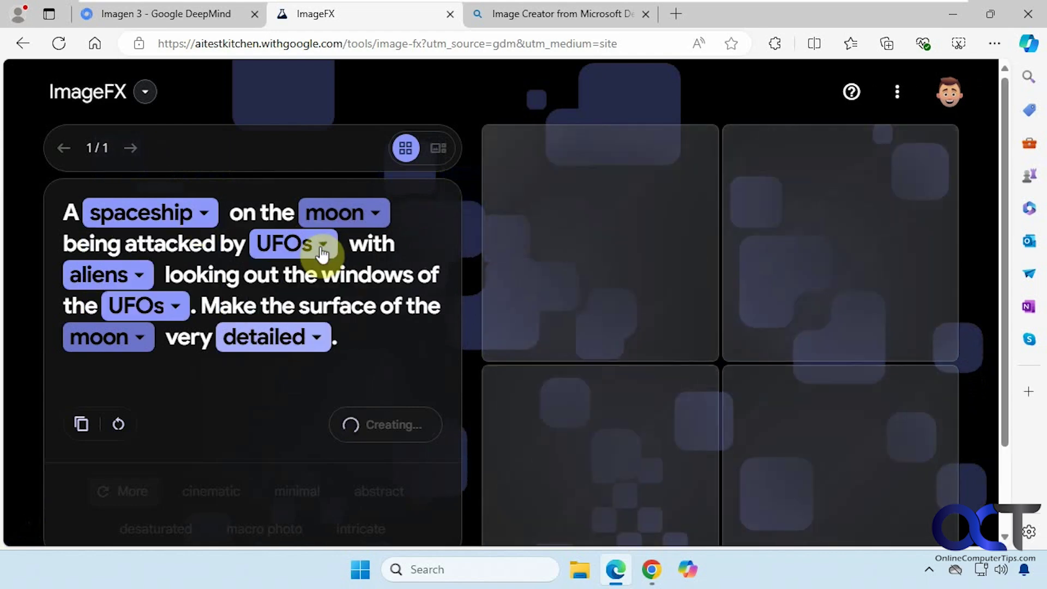
left_click(293, 348)
left_click(294, 348)
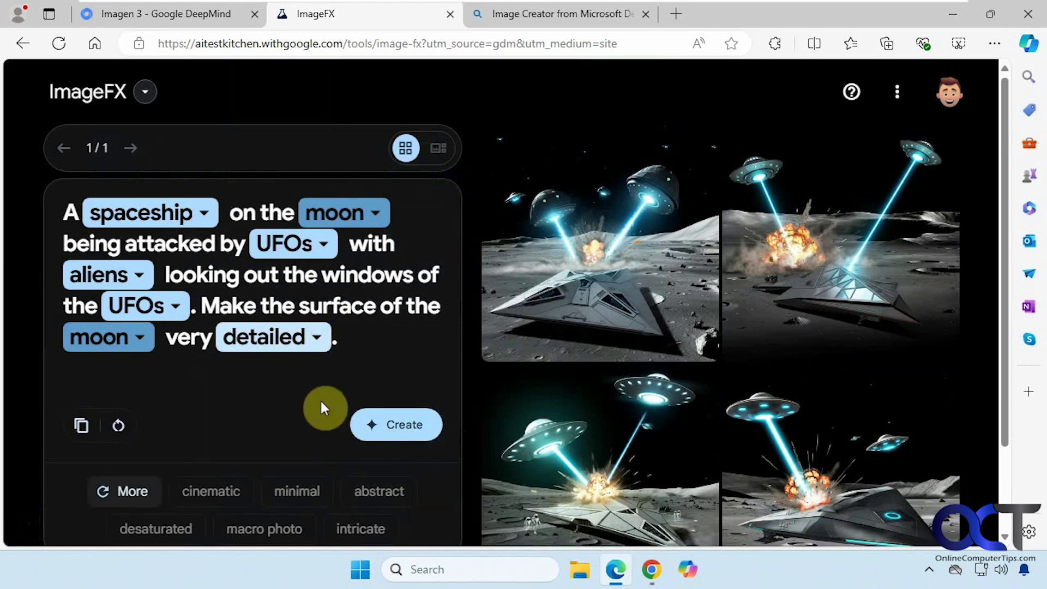
- Browse the four spaceship images in the enlarged view, switching between grid and single-image display
left_click(632, 465)
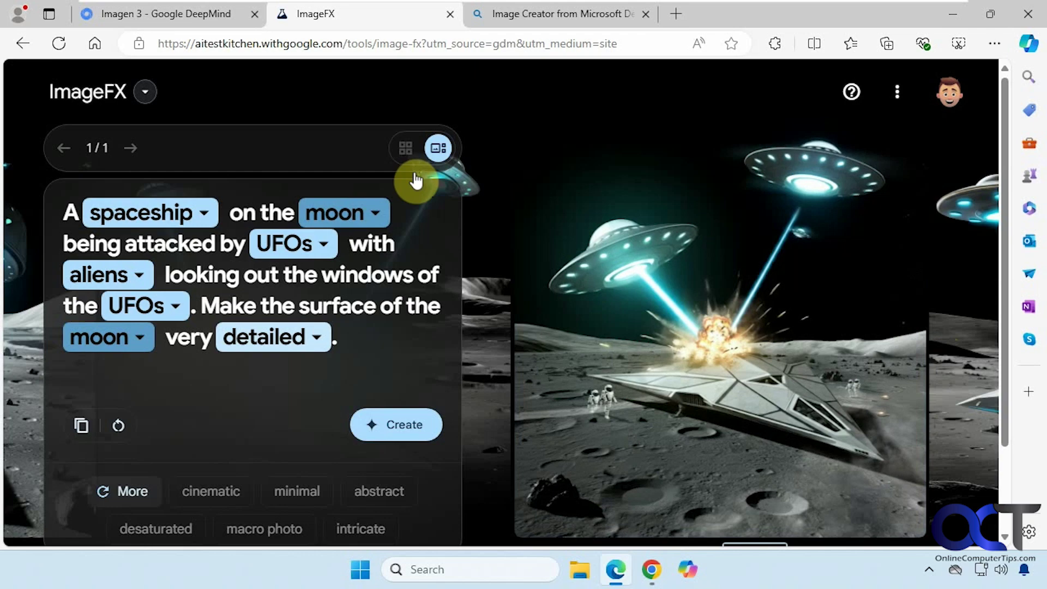
left_click(406, 155)
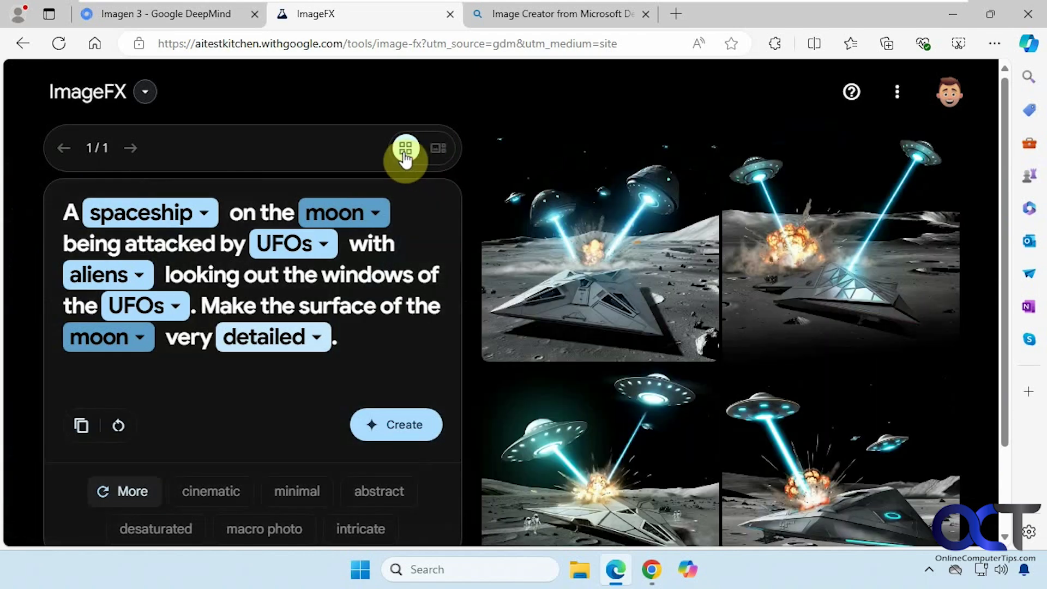
scroll(759, 385, "down", 2)
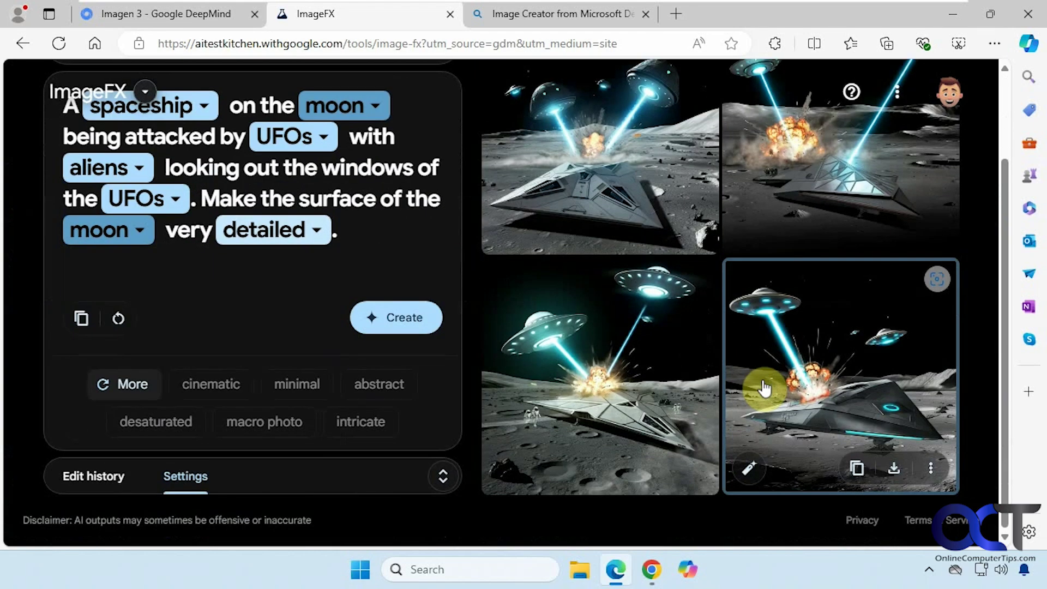
left_click(588, 376)
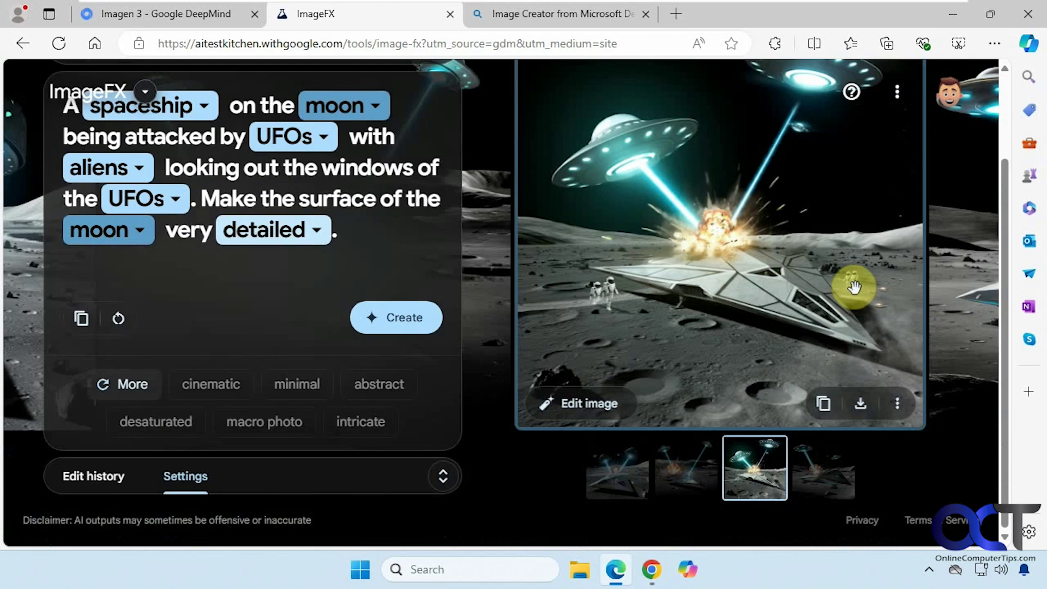
left_click(823, 482)
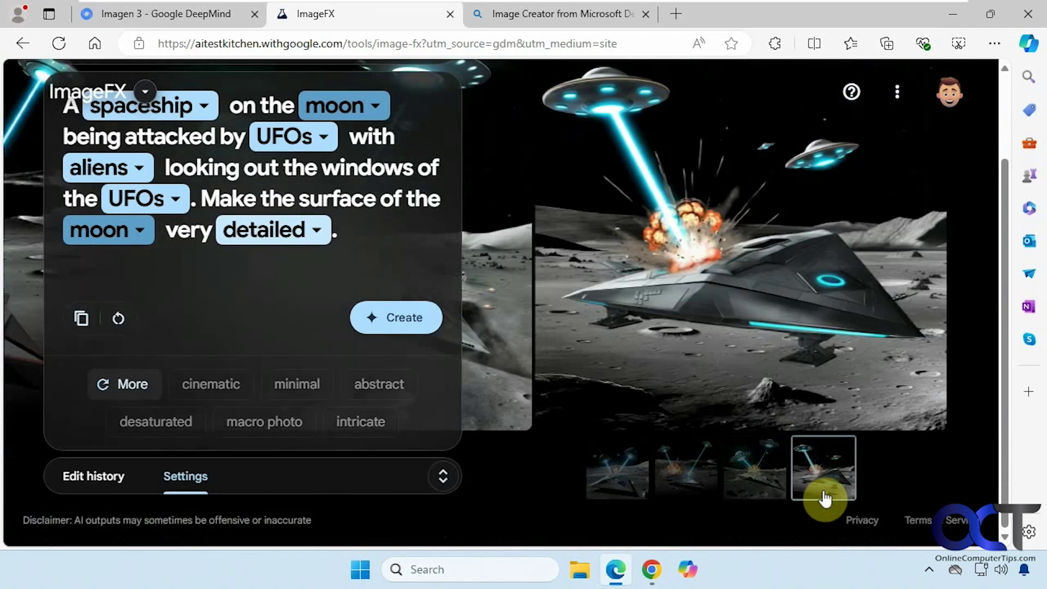
left_click(619, 485)
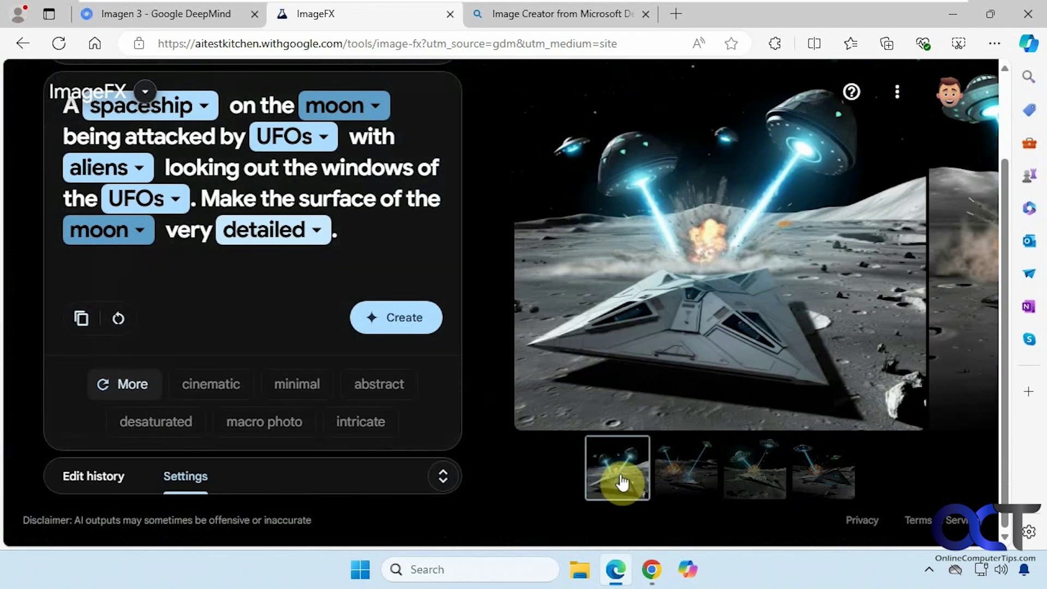
scroll(344, 240, "up", 2)
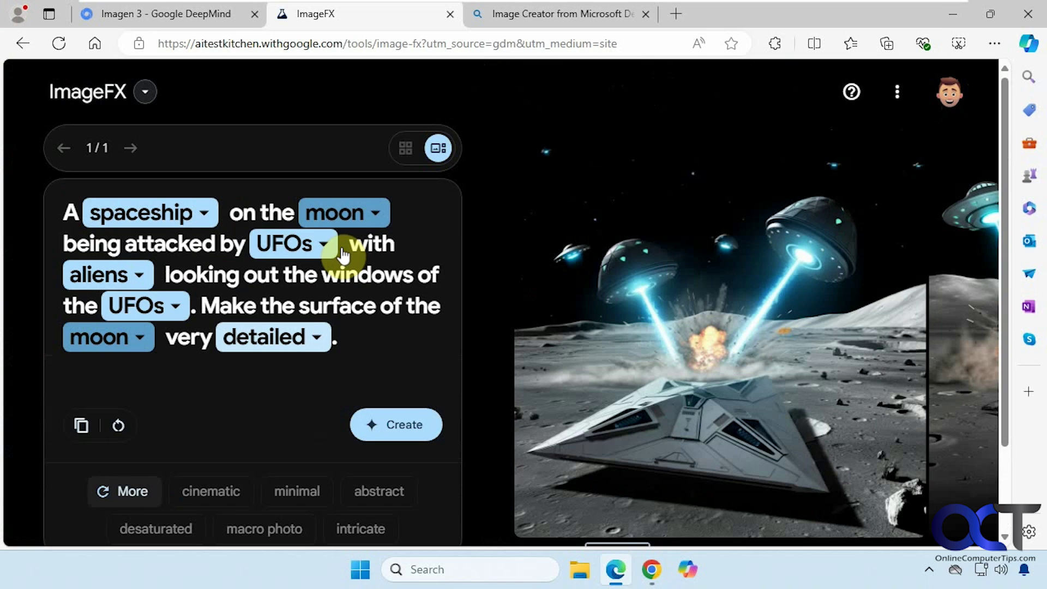
- In Bing Image Creator, paste the spaceship-and-UFOs prompt and generate images
left_click(537, 15)
left_click(409, 144)
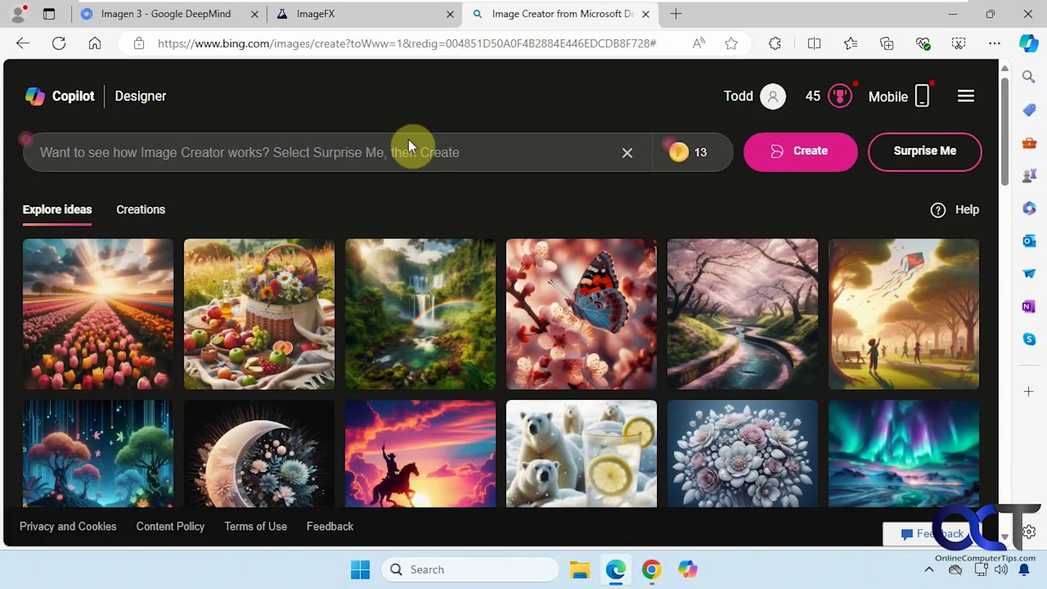
key("ctrl+v")
key("Return")
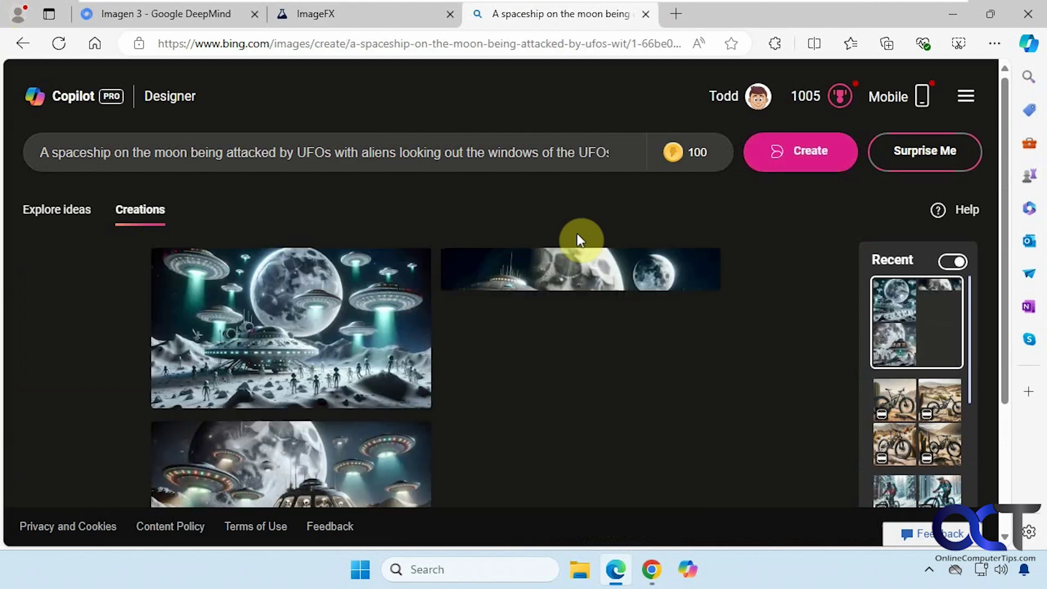
- Open the first Bing result and step through the other generated images
left_click(313, 328)
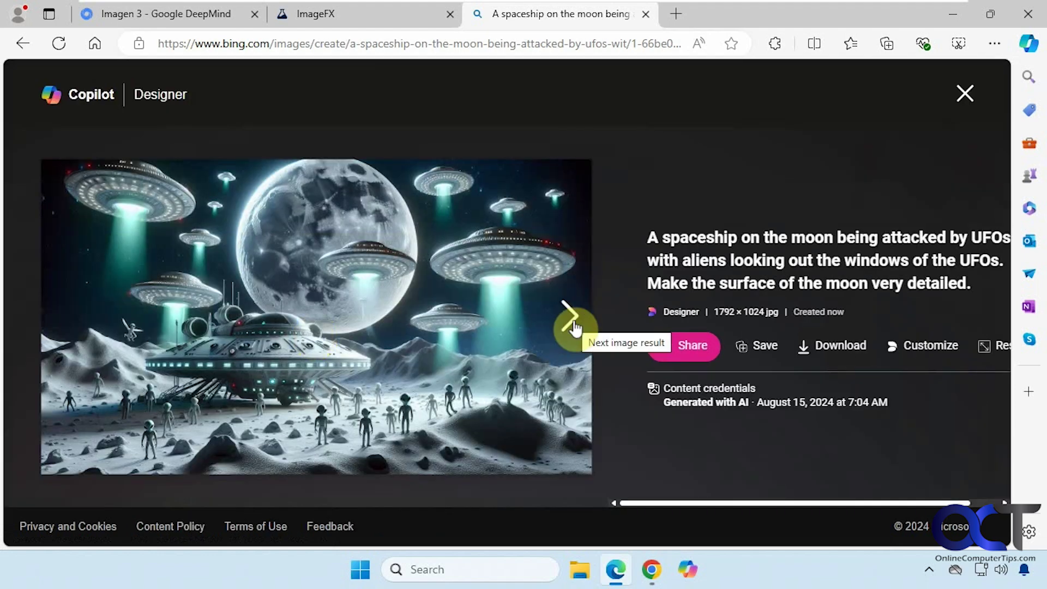
left_click(569, 326)
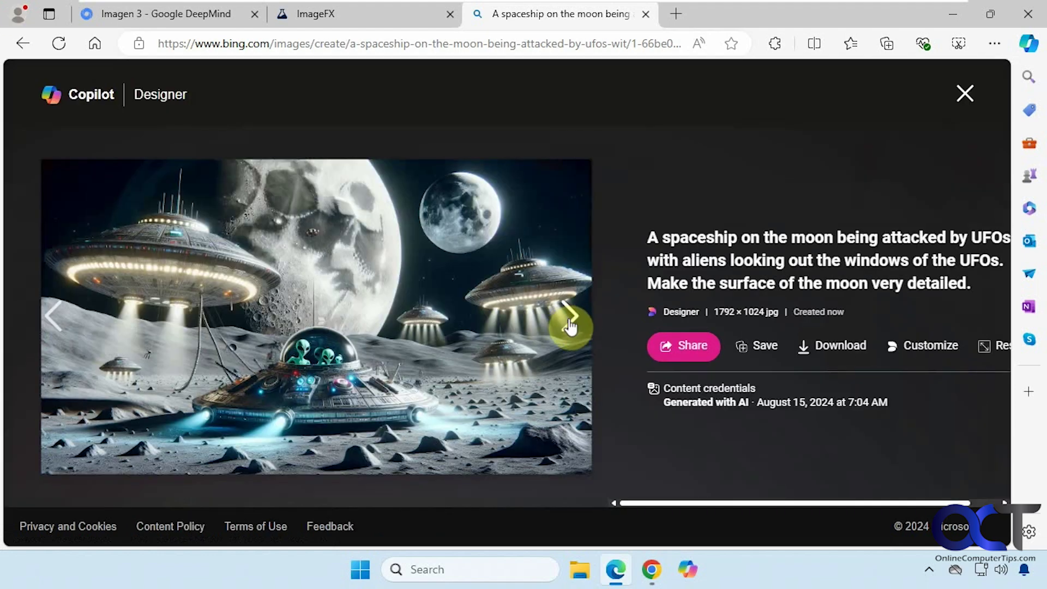
left_click(576, 323)
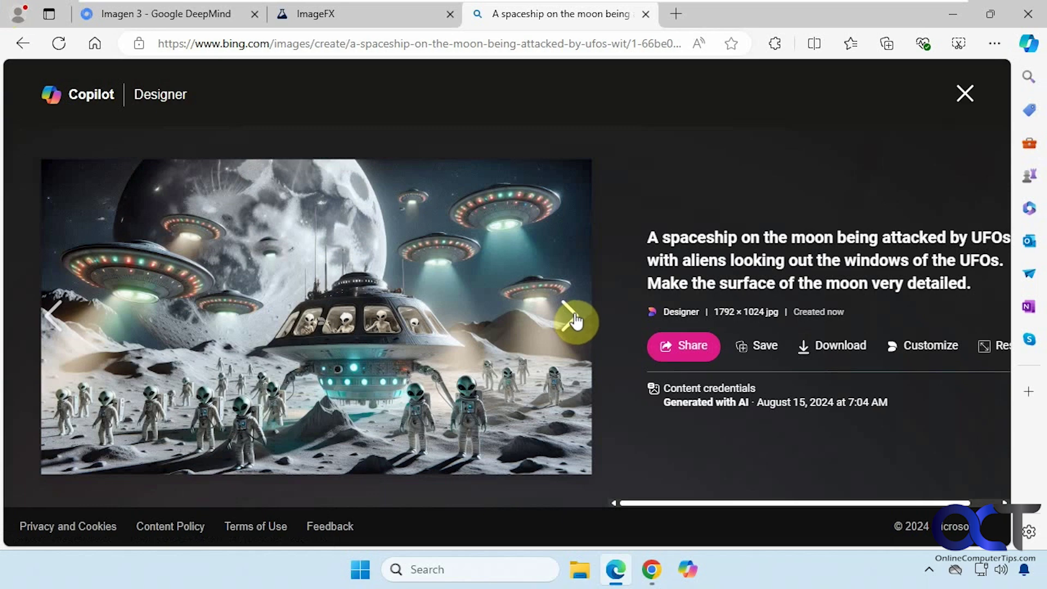
left_click(575, 322)
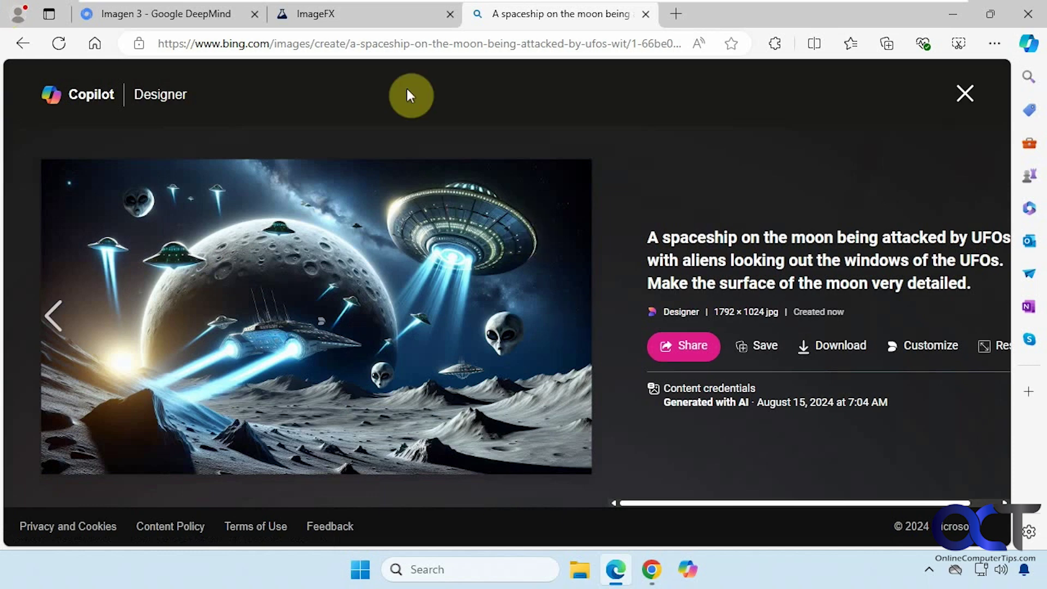
- Replace the spaceship prompt with the rainy-beach guitarist prompt, copy it, and create images
left_click(390, 23)
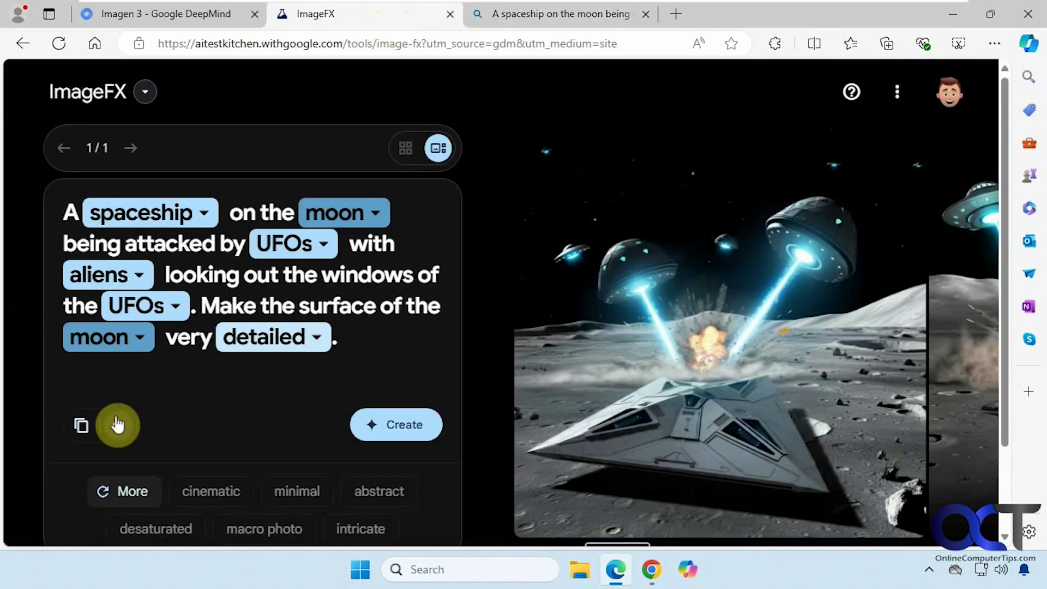
left_click(119, 427)
left_click(189, 327)
type("Realistic photo of a man playing guitar on the beach on a rainy day.")
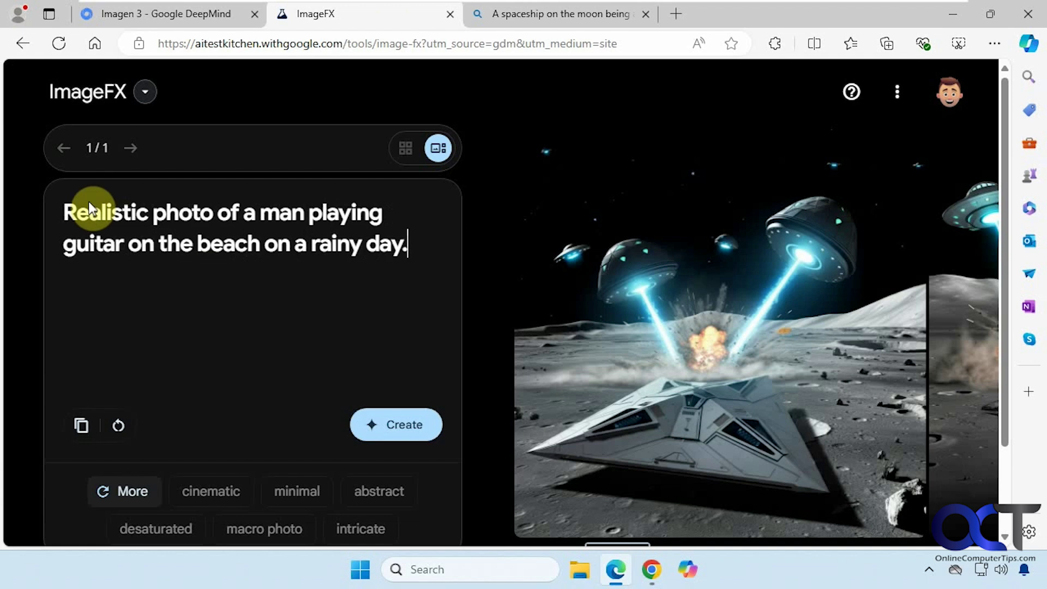
left_click(81, 426)
left_click(375, 425)
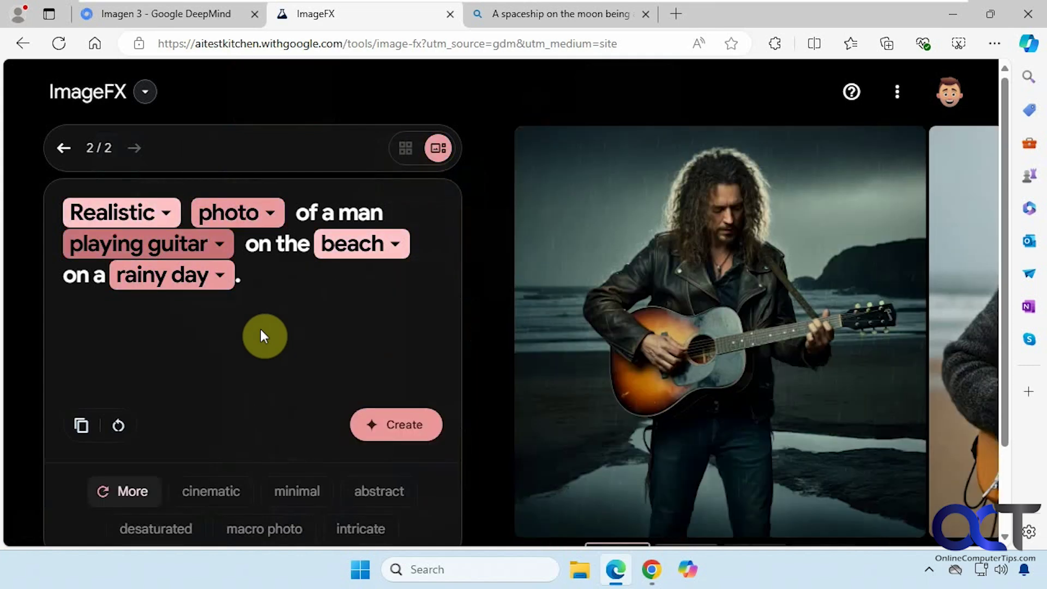
- Cycle through the four guitarist variations, ending on the grey-bearded man with the electric guitar
scroll(795, 411, "down", 2)
left_click(686, 503)
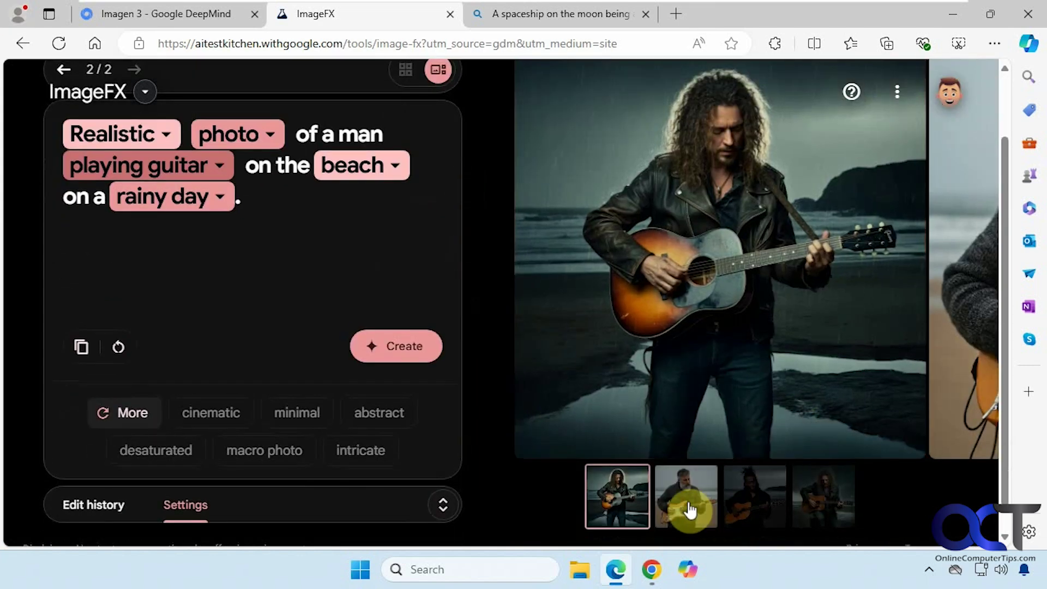
mouse_move(731, 246)
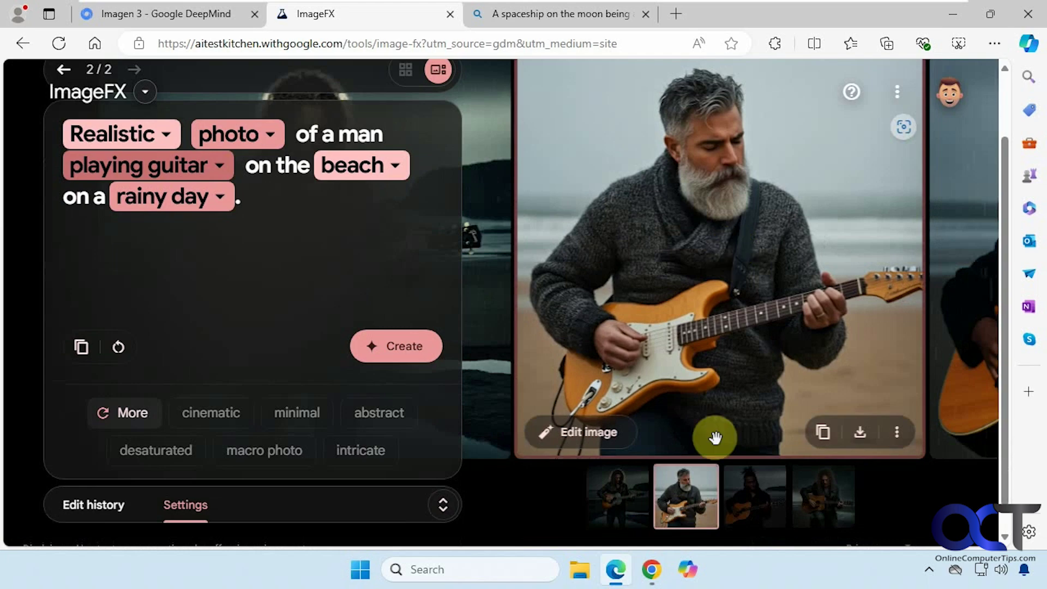
left_click(750, 508)
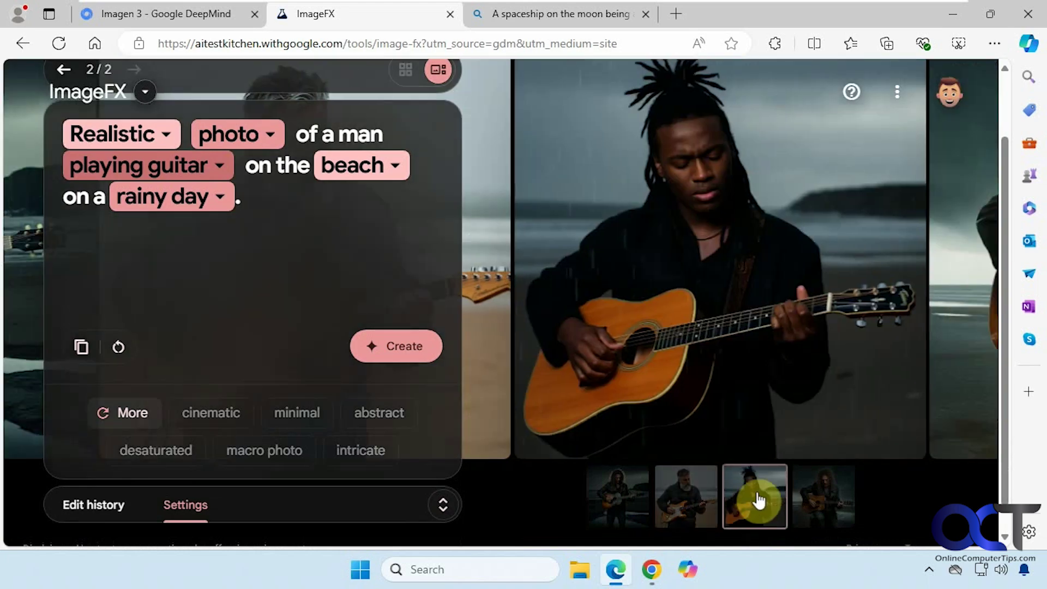
left_click(816, 498)
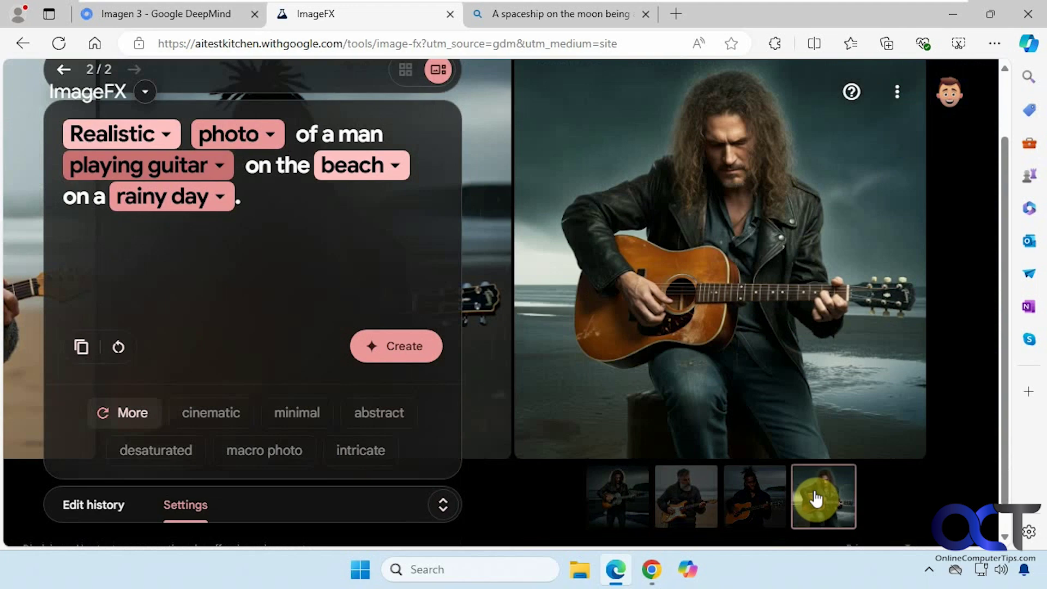
left_click(622, 494)
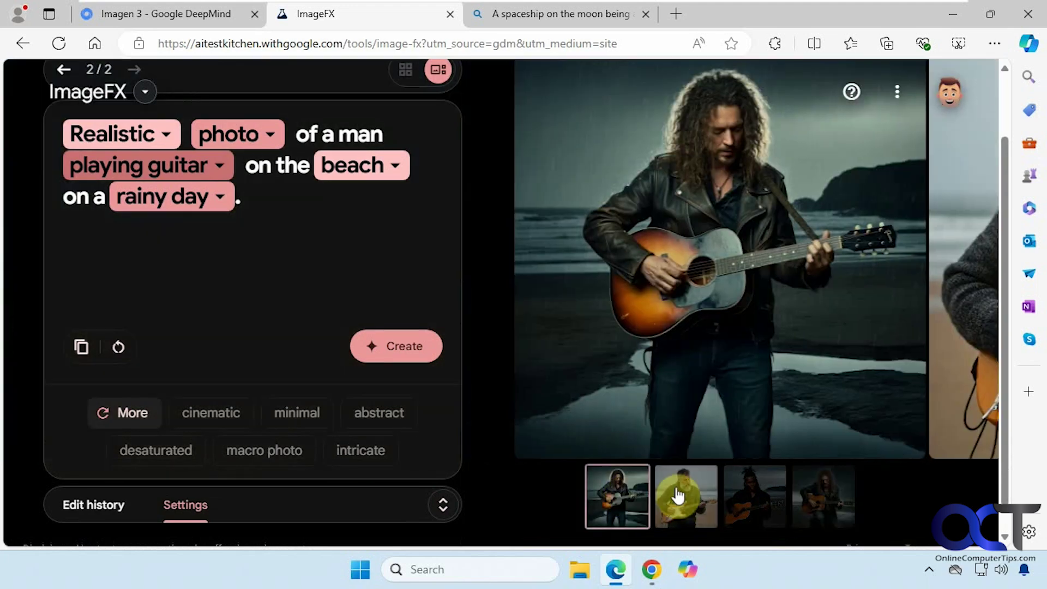
left_click(678, 496)
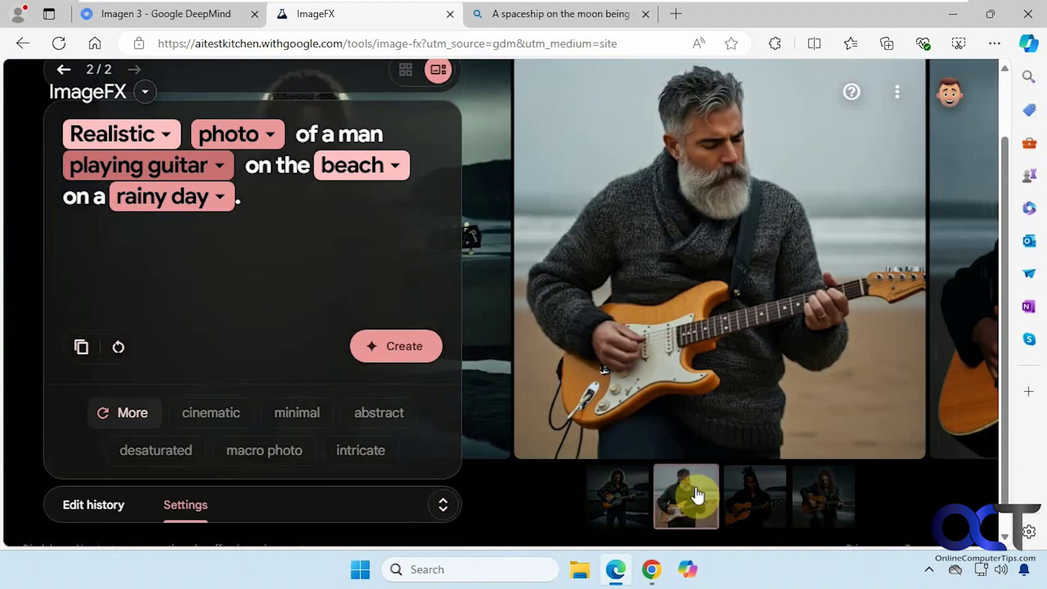
- In Bing, close the spaceship viewer, clear the prompt, and generate from the guitarist prompt
left_click(535, 12)
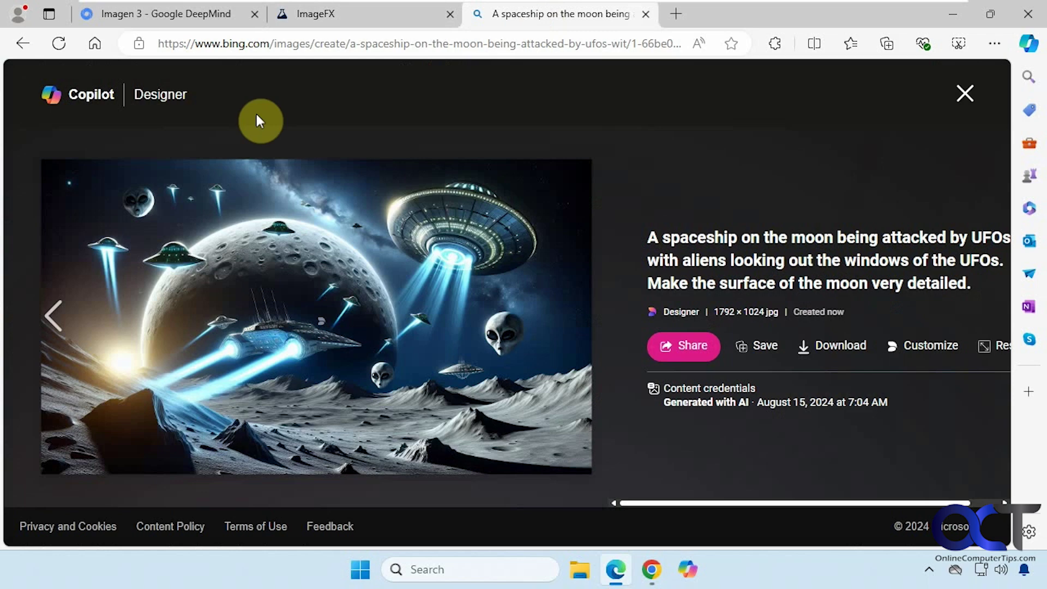
left_click(965, 94)
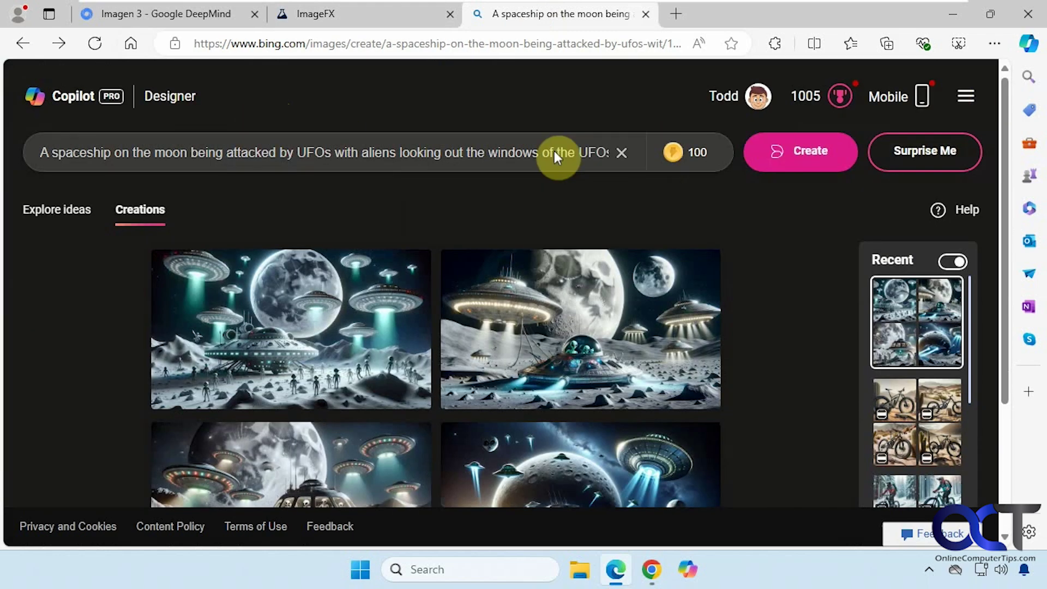
left_click(621, 153)
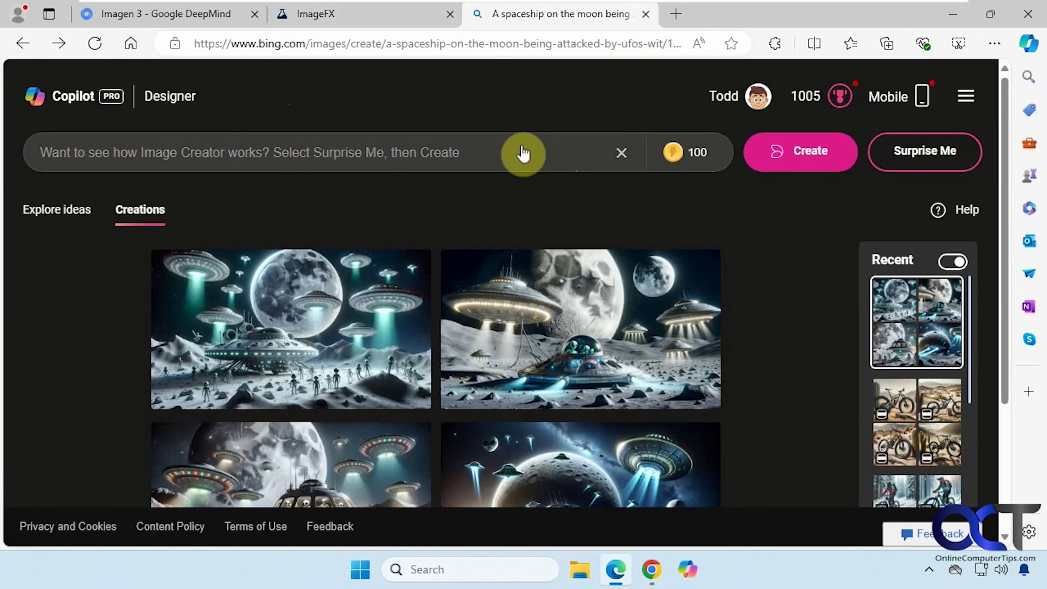
key("ctrl+v")
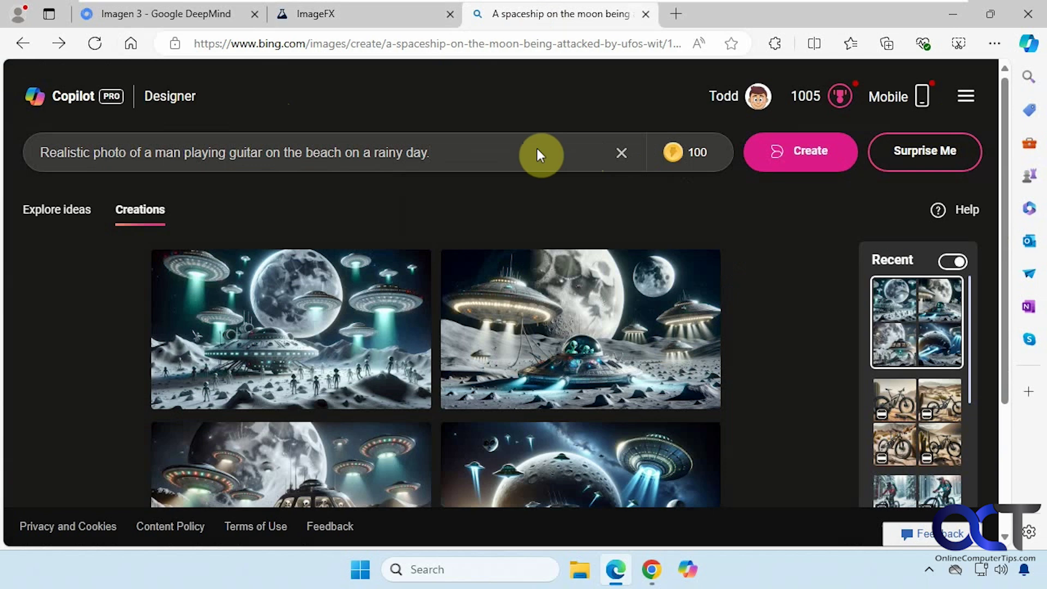
key("Return")
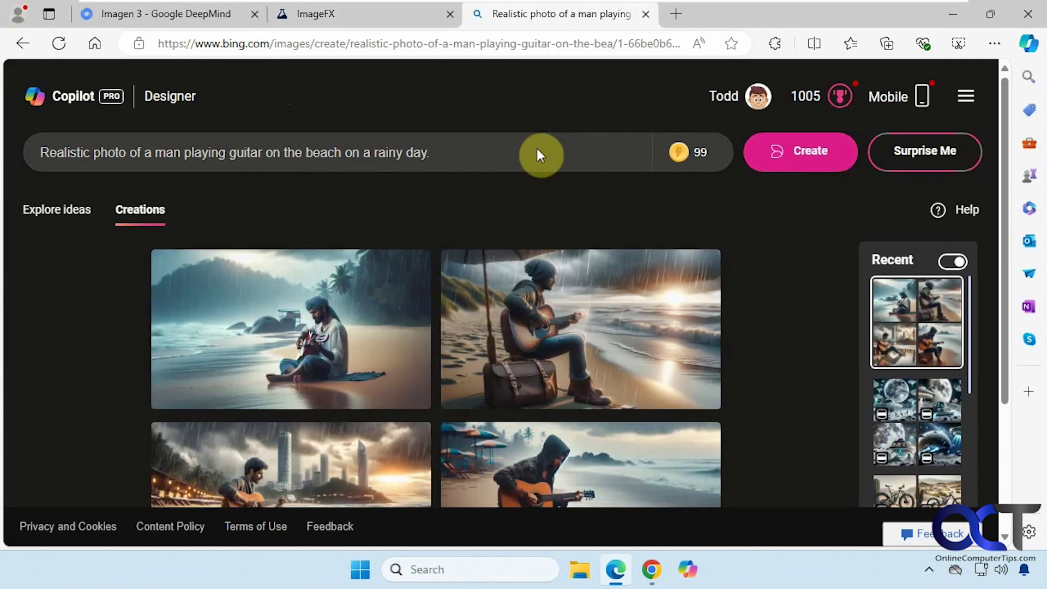
- Step through the Bing guitarist results, then go back to ImageFX's grey-bearded guitarist
left_click(351, 330)
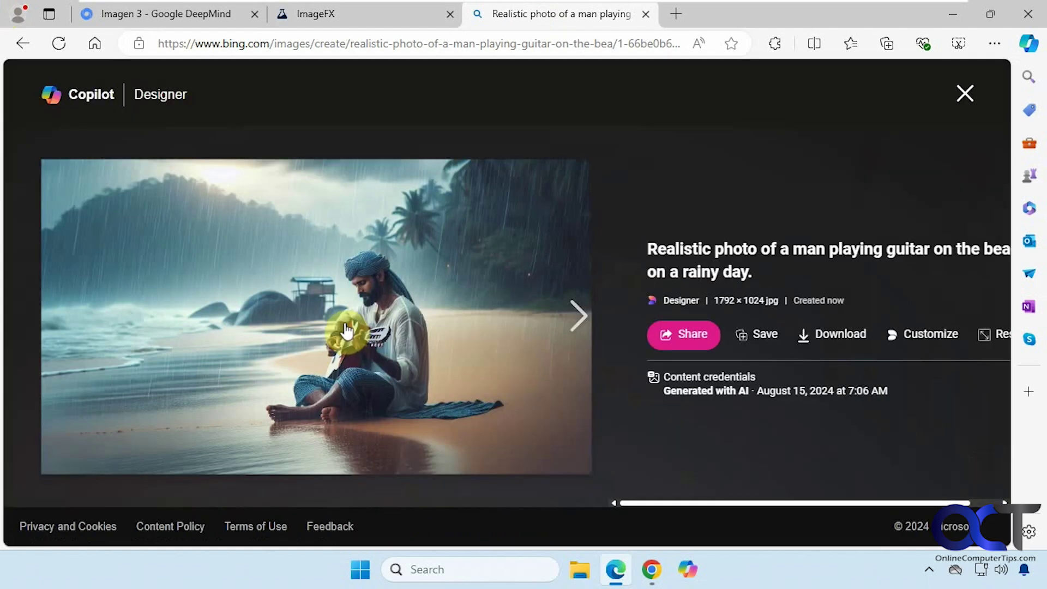
left_click(571, 320)
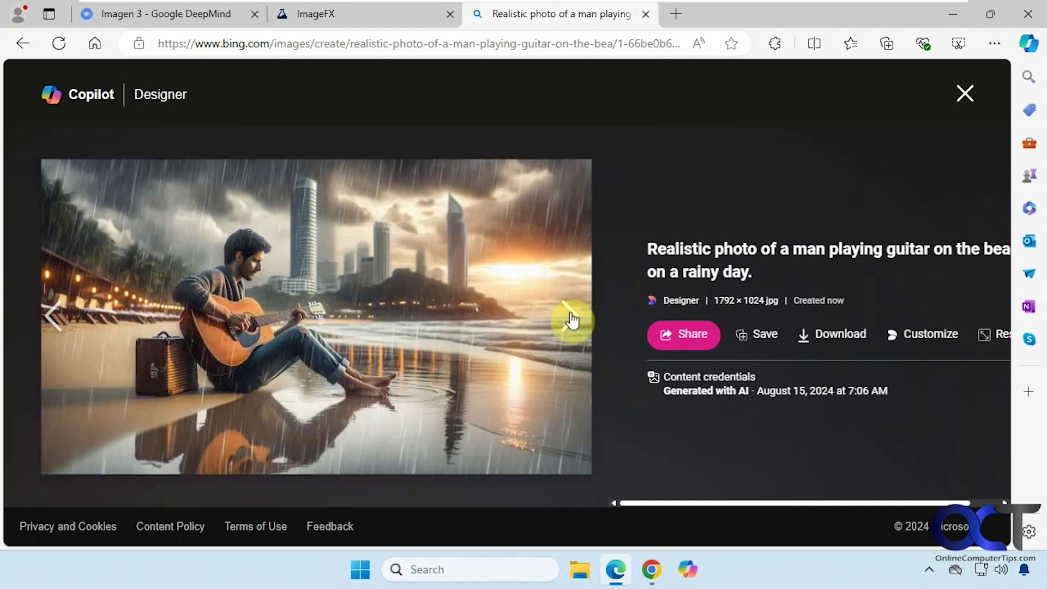
left_click(571, 320)
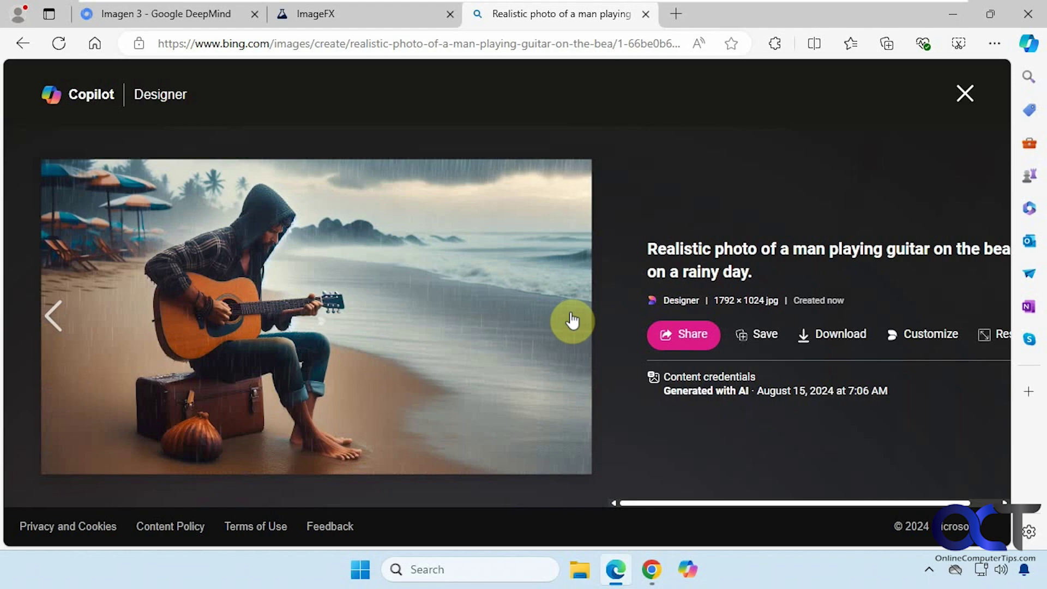
left_click(367, 21)
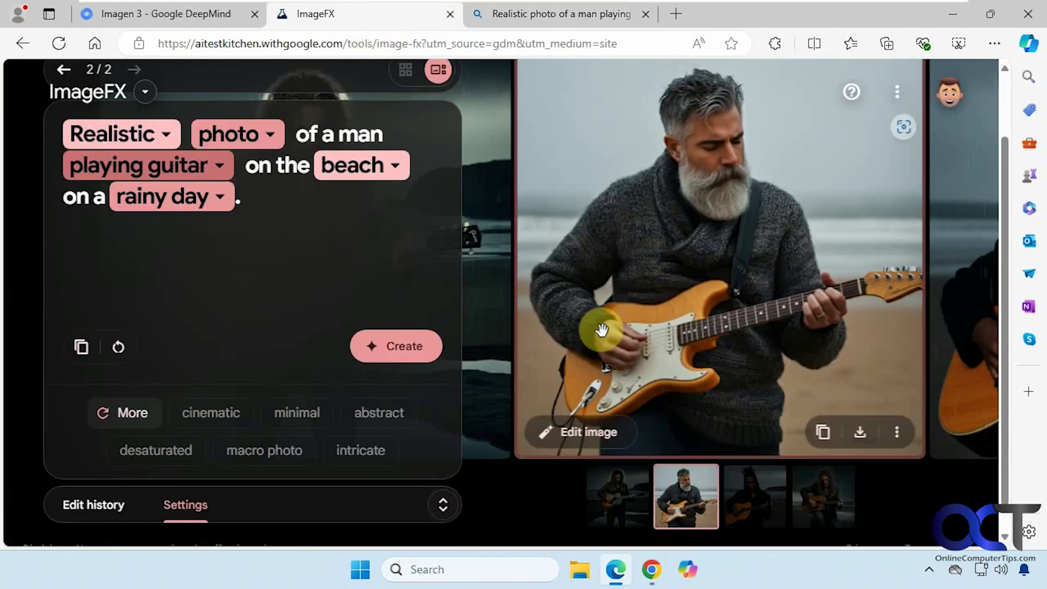
scroll(627, 338, "up", 1)
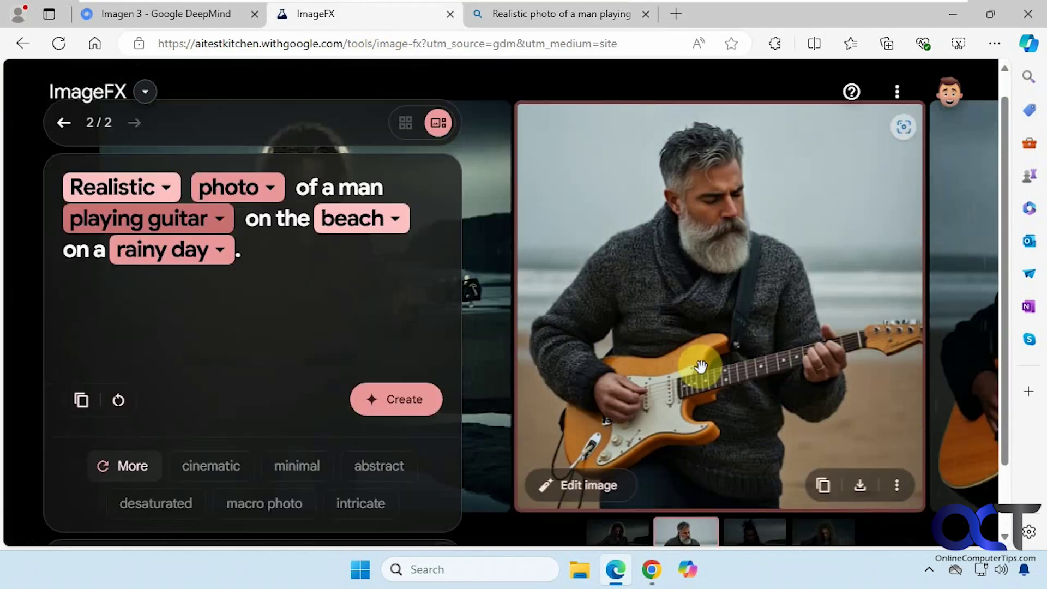
- Mask the guitarist's face and beard and generate the edit 'Make the man stick his tongue out'
left_click(591, 488)
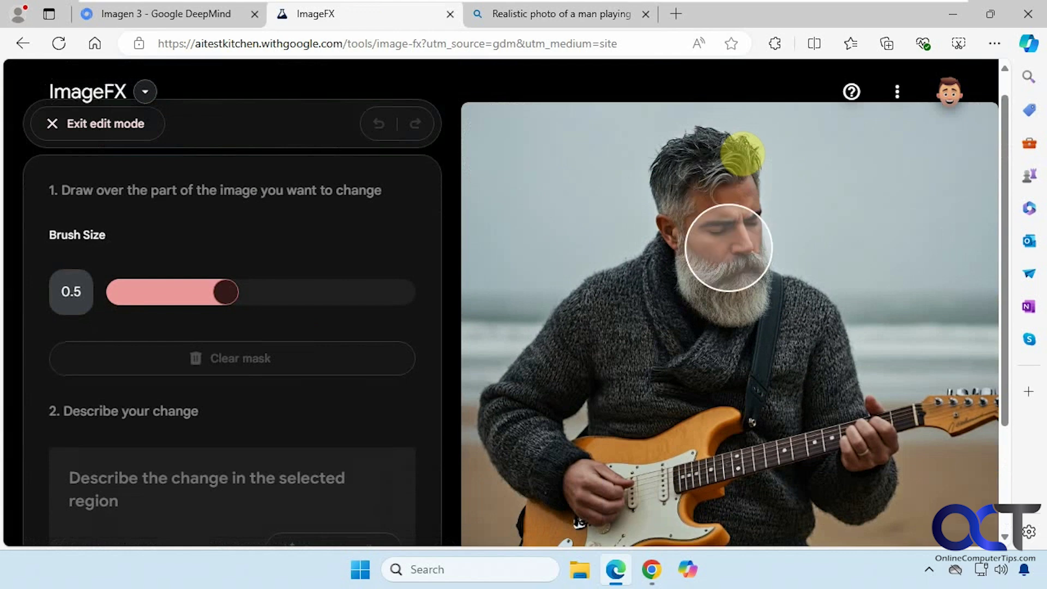
mouse_move(731, 261)
left_mouse_down()
mouse_move(729, 287)
mouse_move(744, 292)
mouse_move(708, 280)
left_mouse_up()
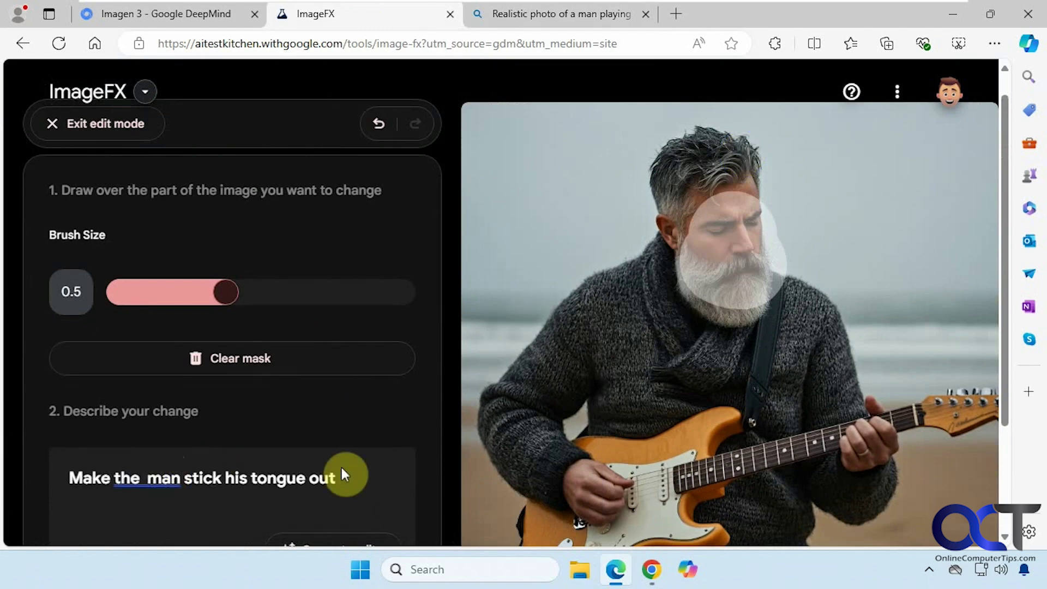
scroll(342, 475, "down", 1)
left_click(352, 484)
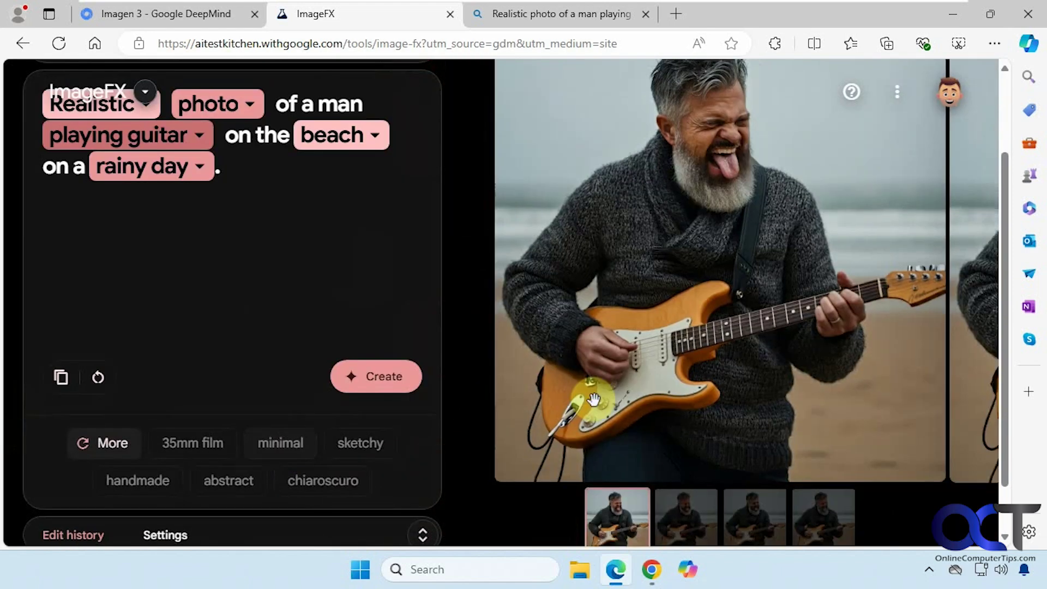
mouse_move(647, 375)
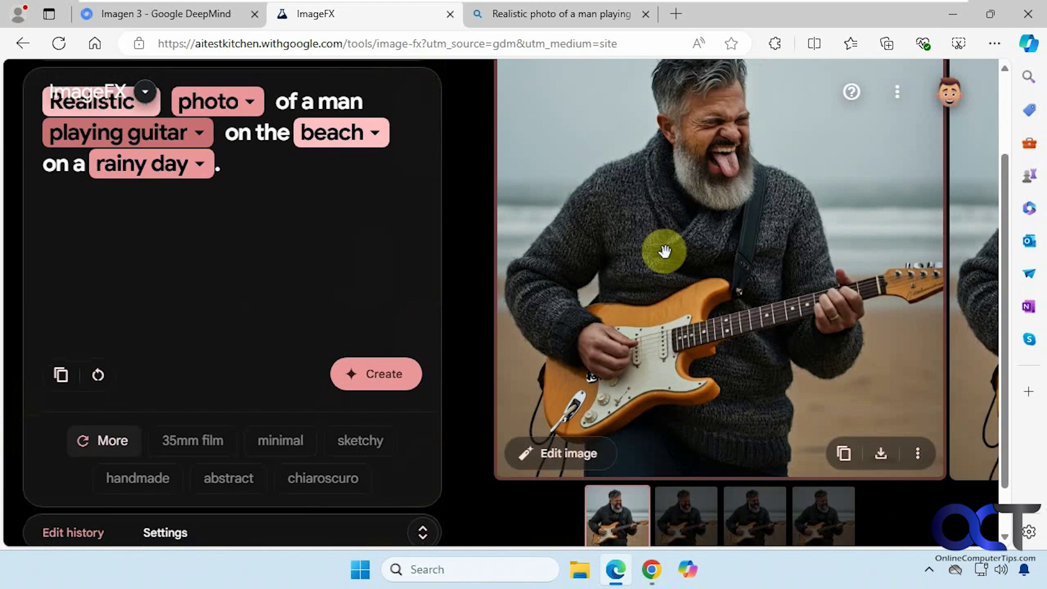
left_click(687, 523)
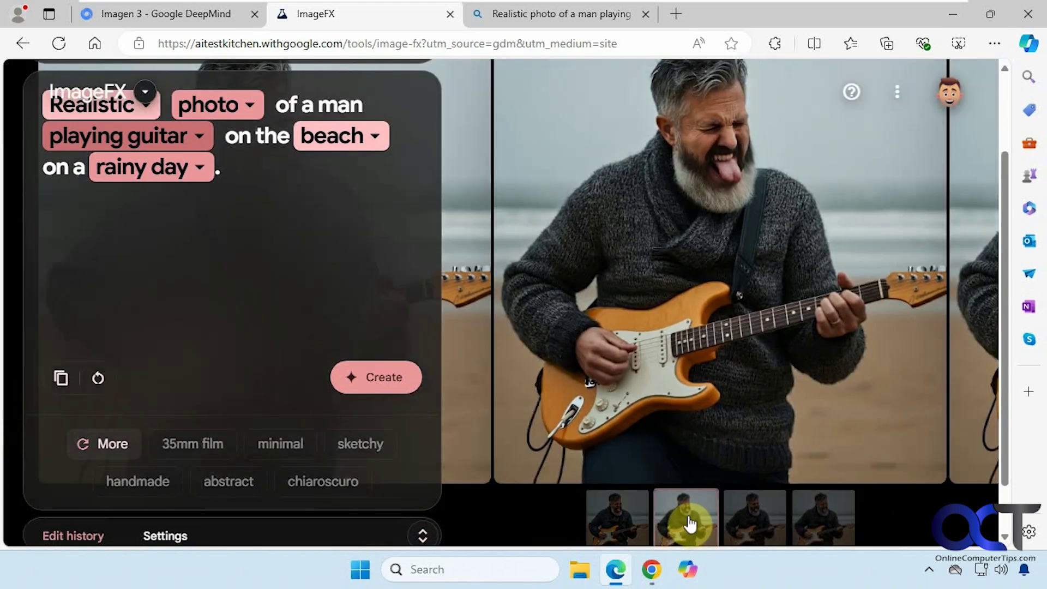
left_click(741, 526)
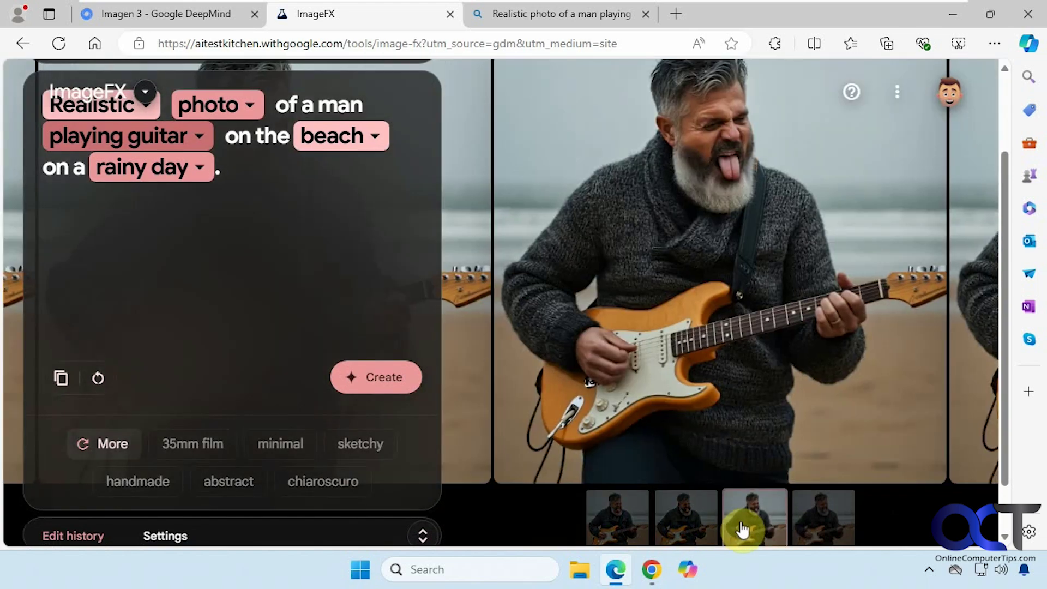
left_click(822, 525)
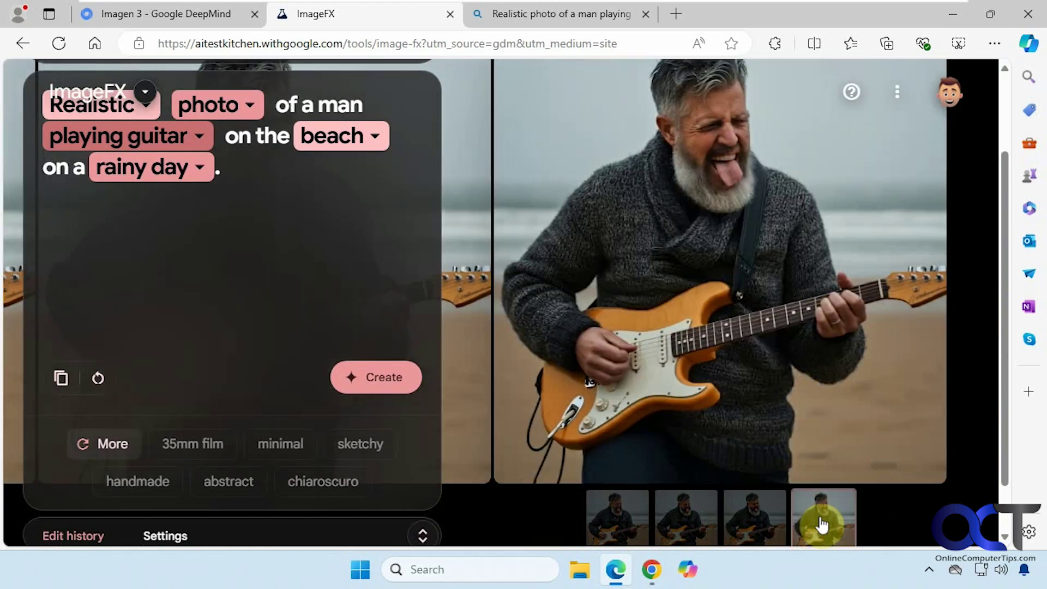
left_click(614, 526)
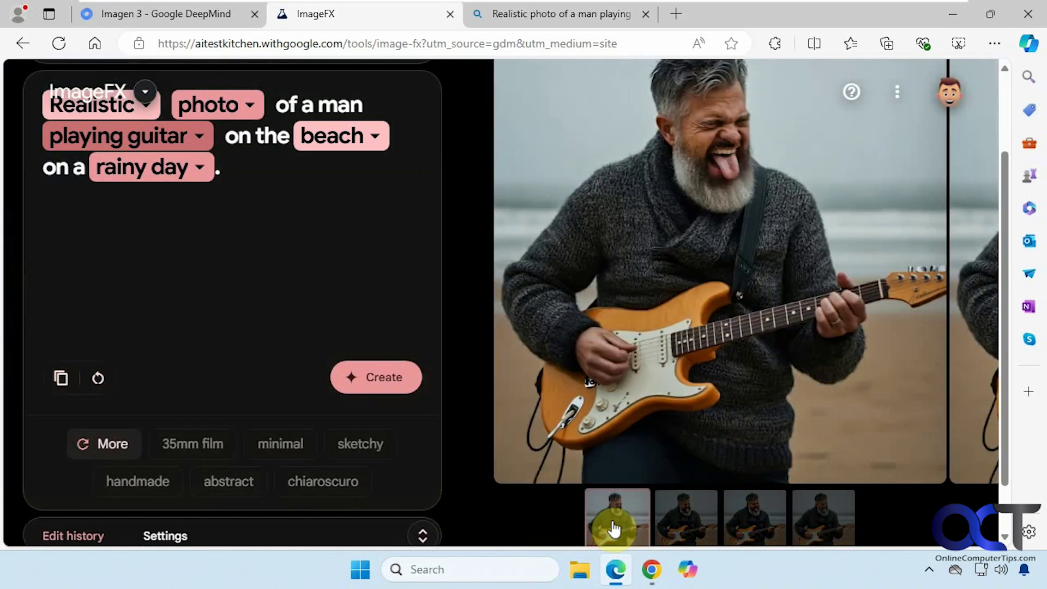
scroll(712, 423, "up", 2)
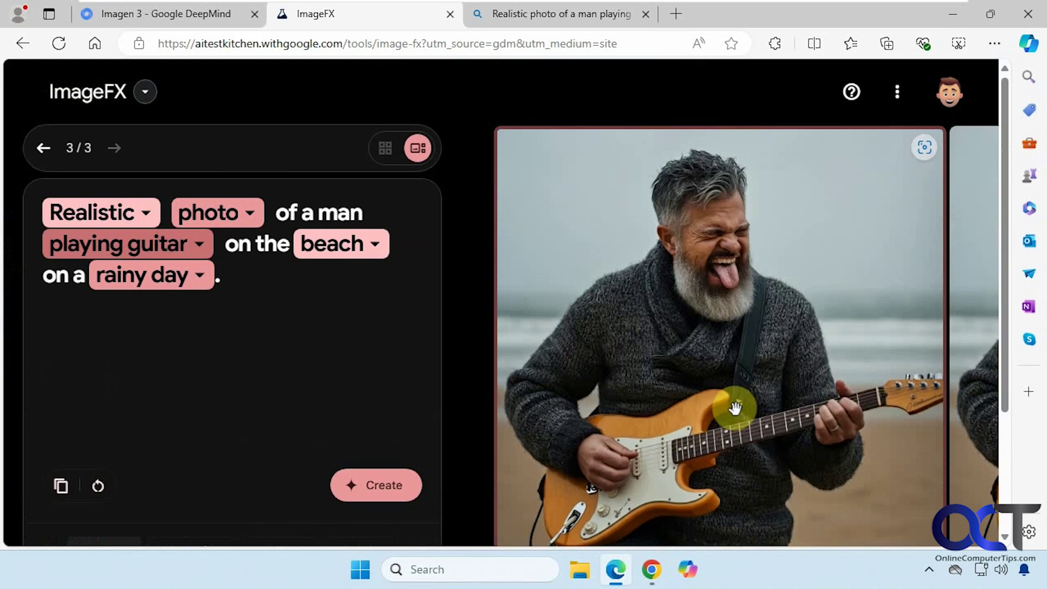
scroll(734, 409, "down", 2)
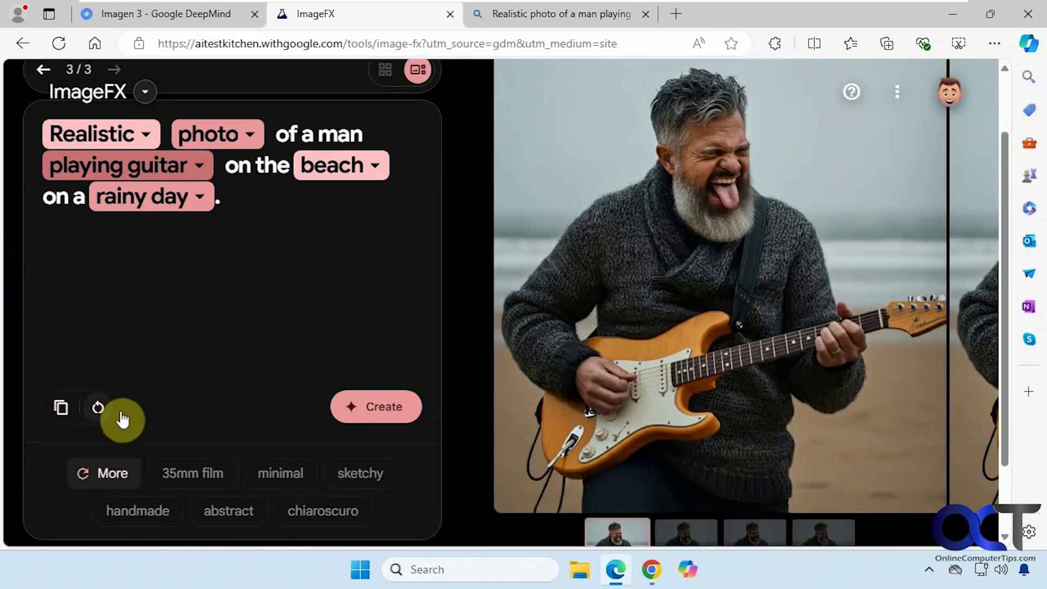
- Clear the prompt and add sketchy, handmade, illustration, cinematic and bleak chips, refreshing suggestions as needed
left_click(121, 415)
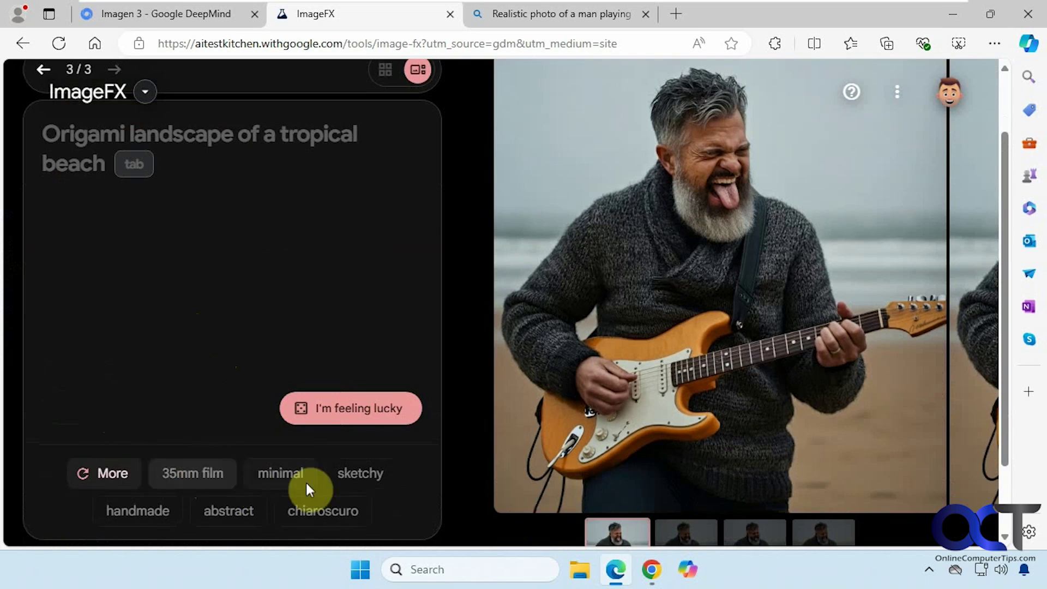
left_click(365, 483)
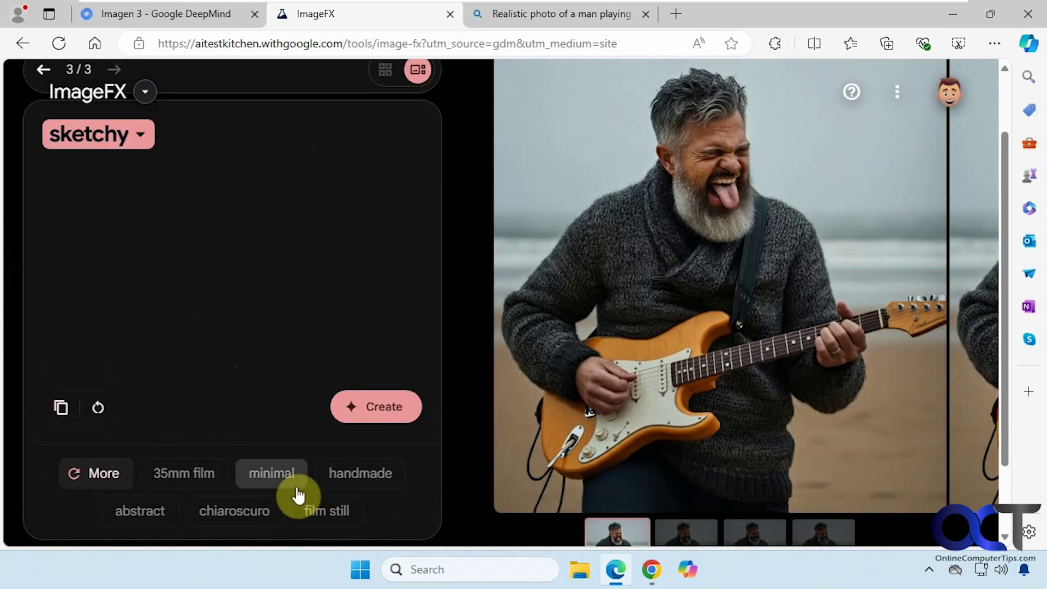
left_click(344, 481)
left_click(98, 473)
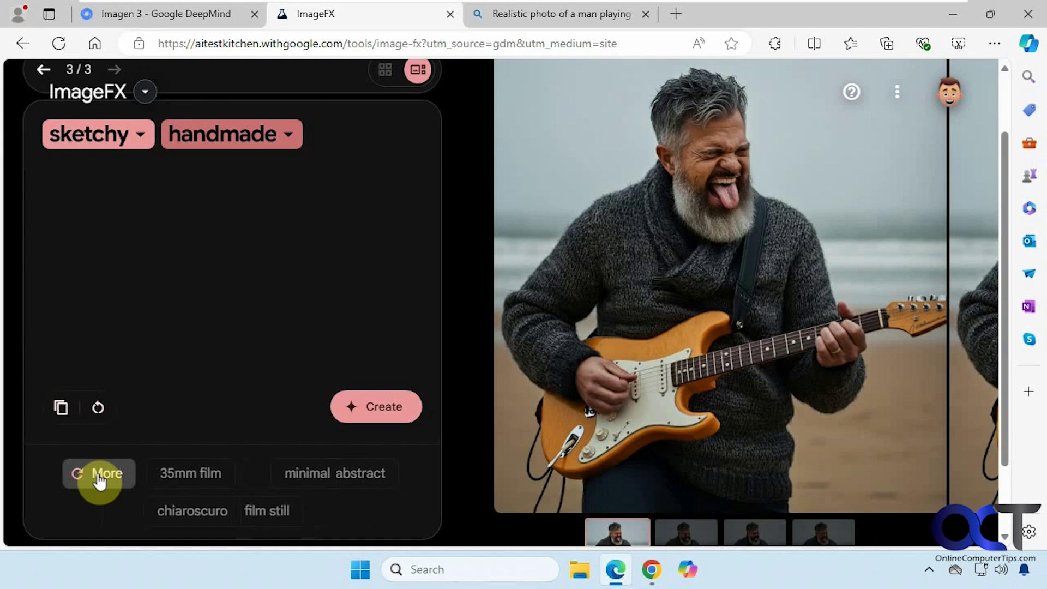
left_click(306, 513)
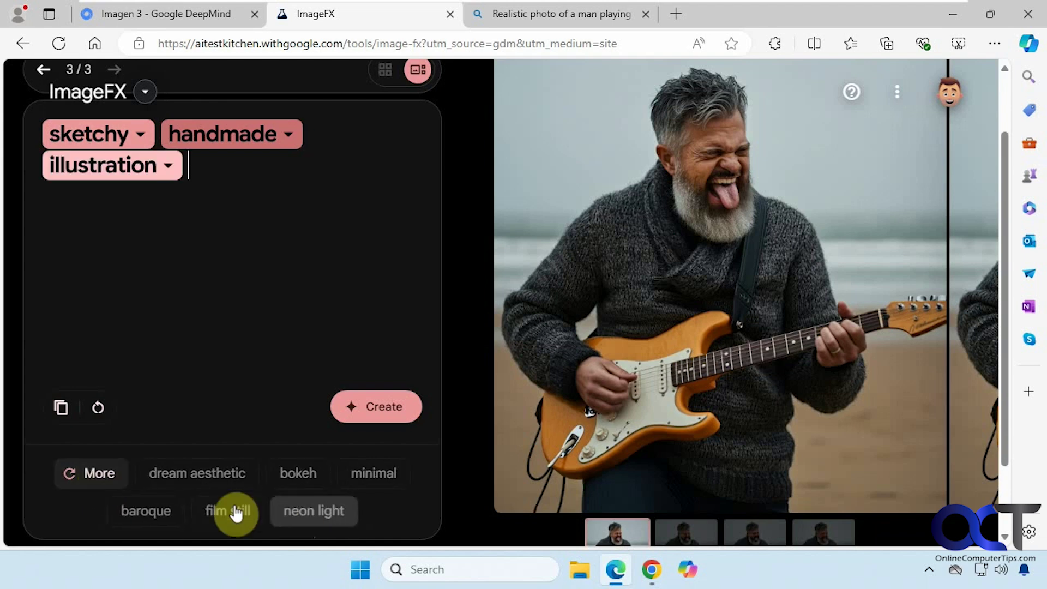
left_click(98, 474)
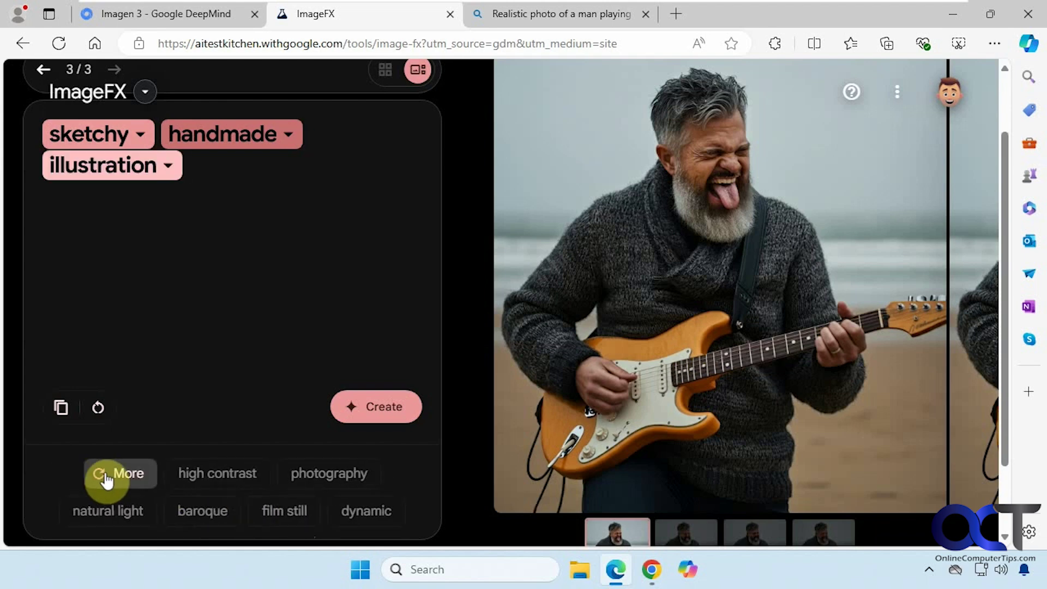
left_click(113, 475)
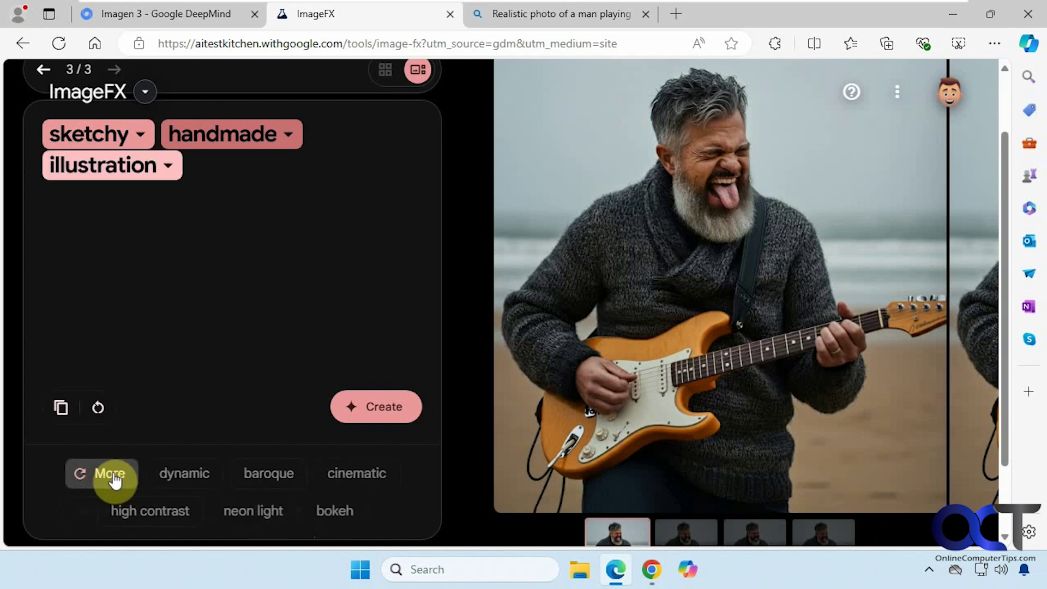
left_click(339, 476)
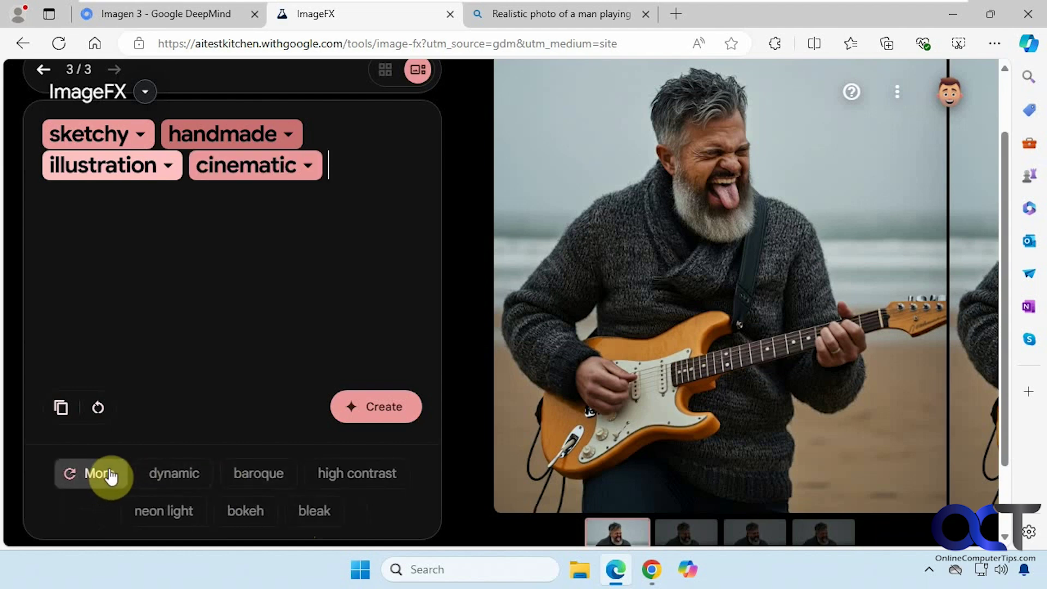
left_click(299, 509)
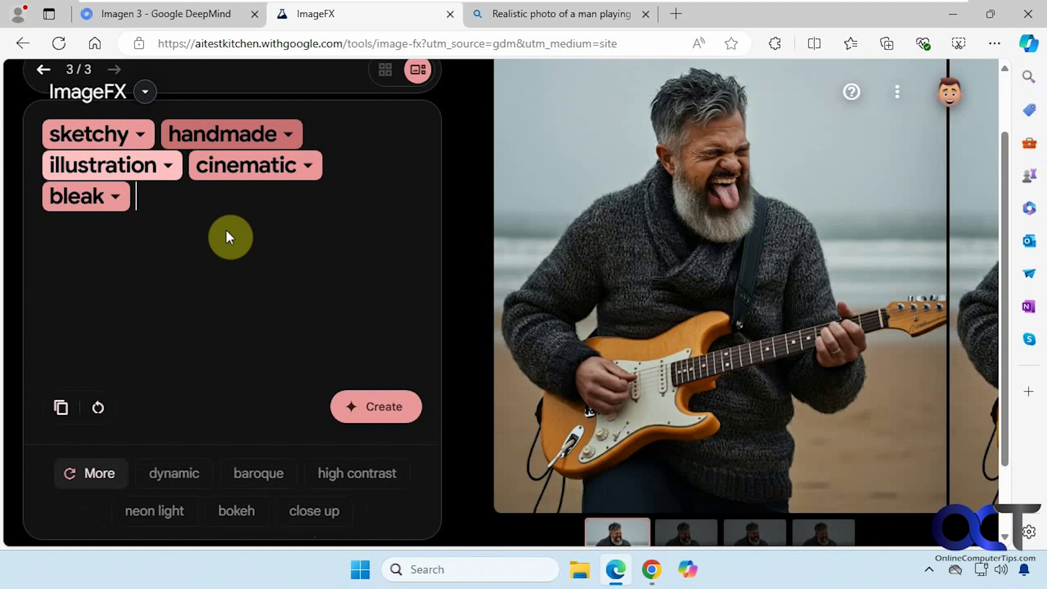
- Paste the white-tiger casino prompt after the style keywords and submit it for generation
type("Have a white tiger playing cards with dogs in a casino. Place a bunch of cheering superheroes in the background.")
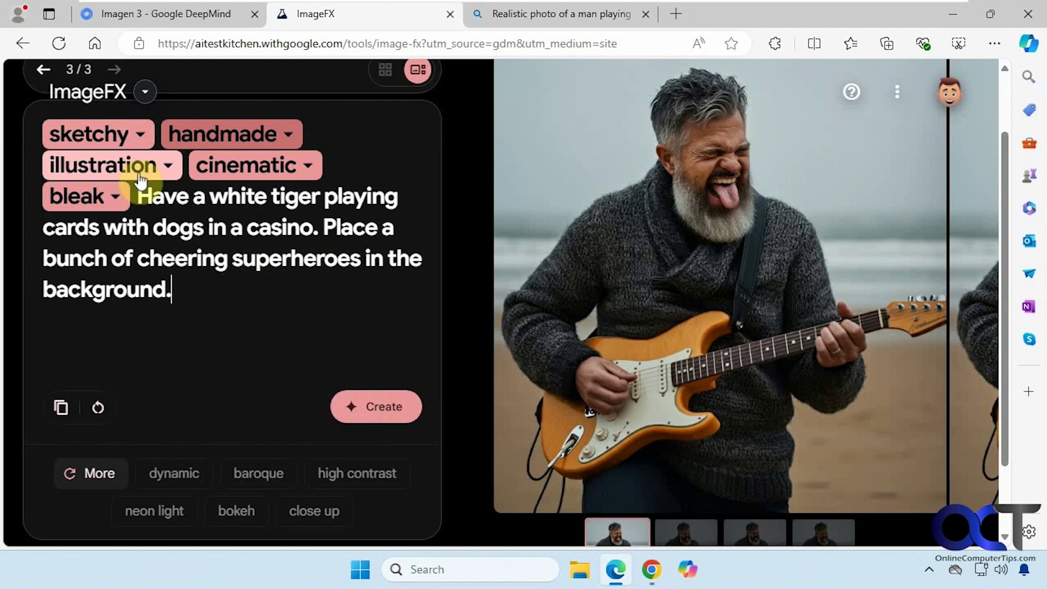
left_click(167, 171)
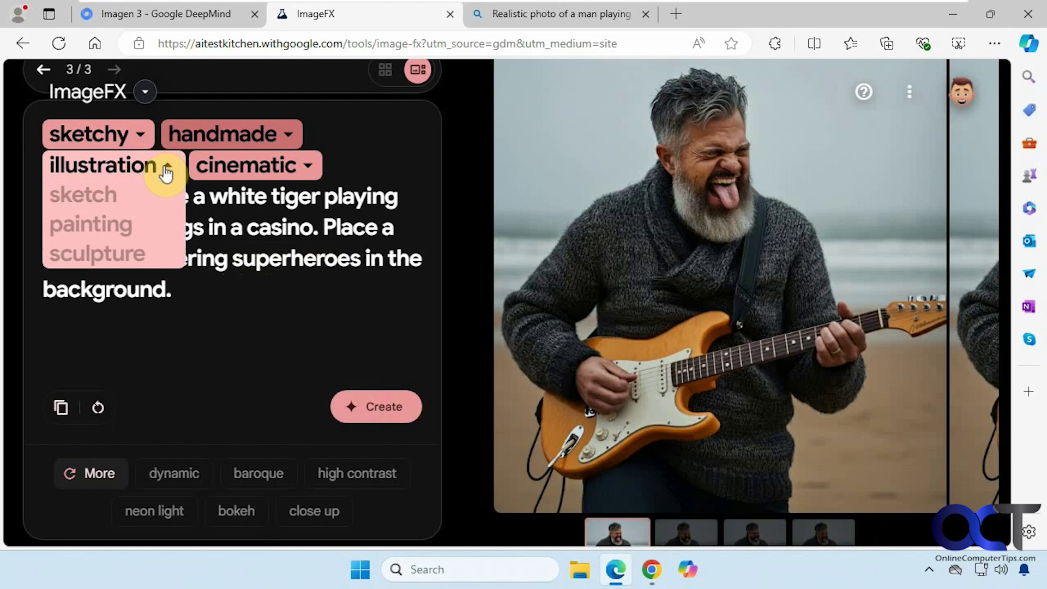
left_click(166, 172)
left_click(210, 311)
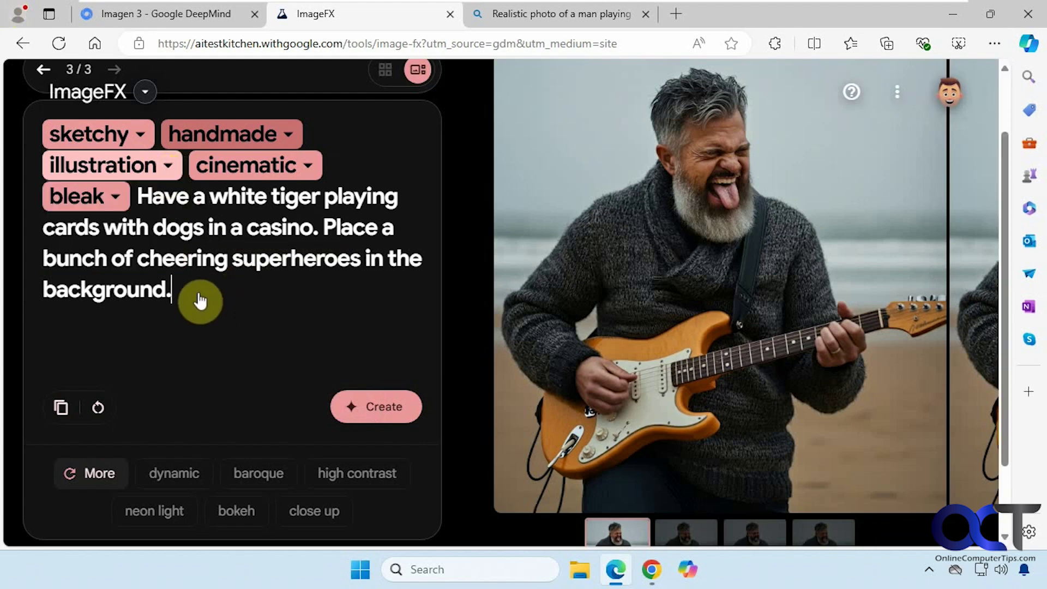
left_click_drag(200, 301, 145, 203)
key("ctrl+c")
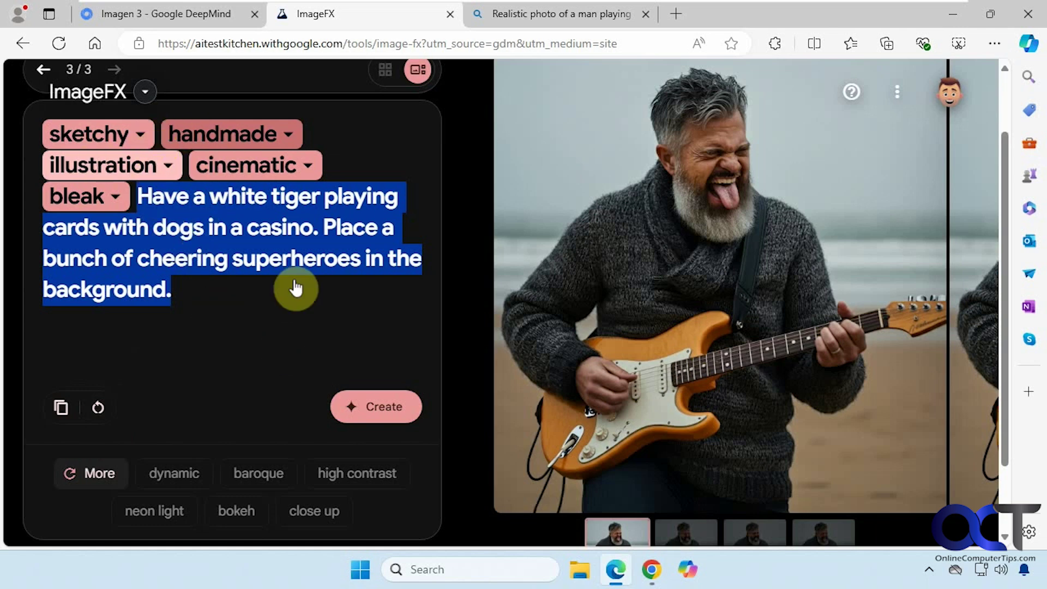
left_click(375, 408)
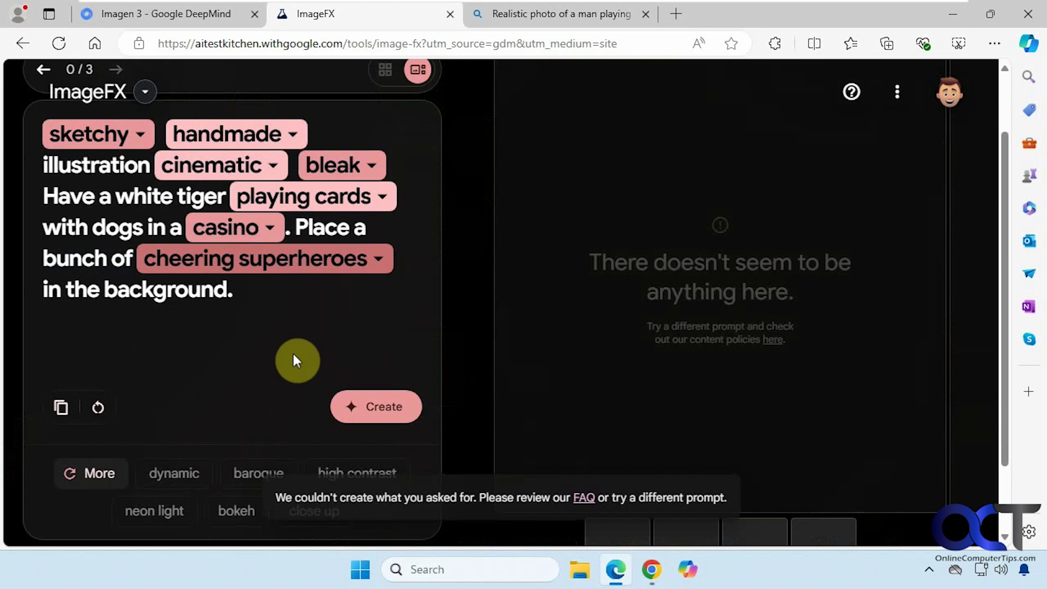
- Show the failed tiger prompt's results as a grid of four empty panels
left_click(385, 70)
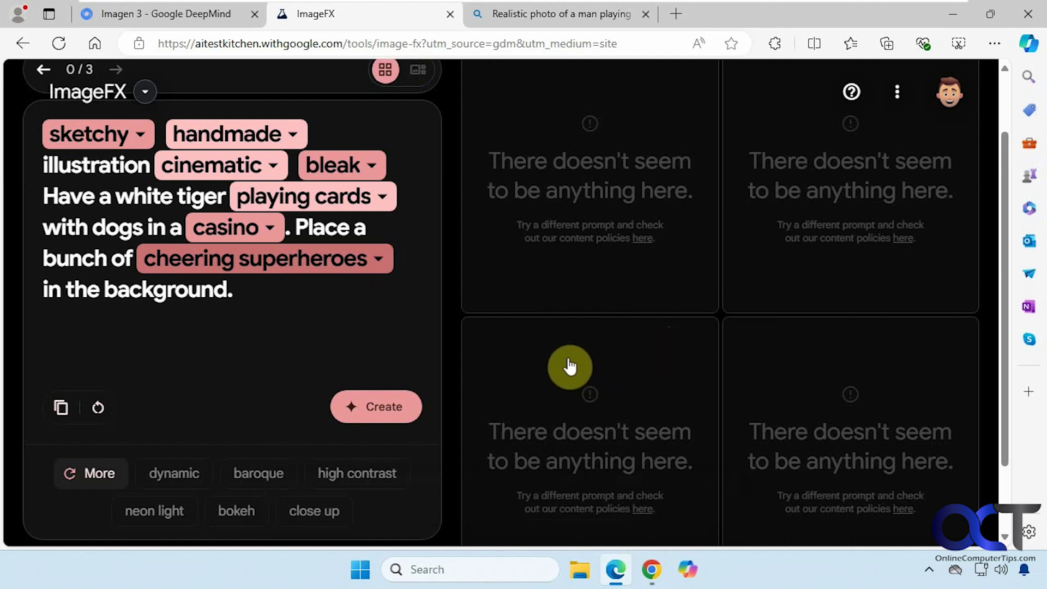
- Swap cheering superheroes for jeering villains, generate, and view the two resulting tiger images
left_click(375, 263)
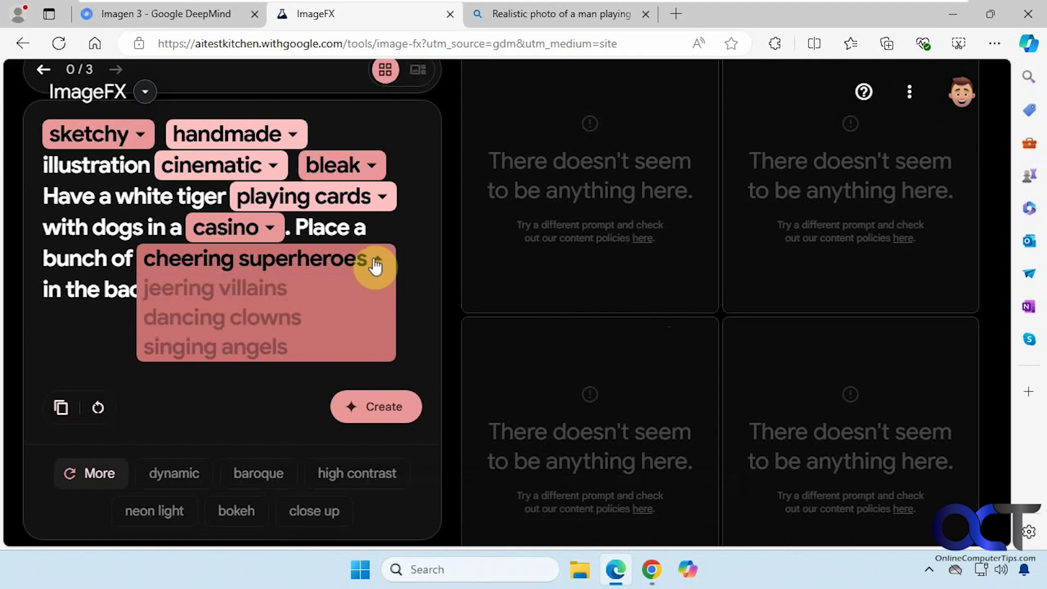
left_click(252, 288)
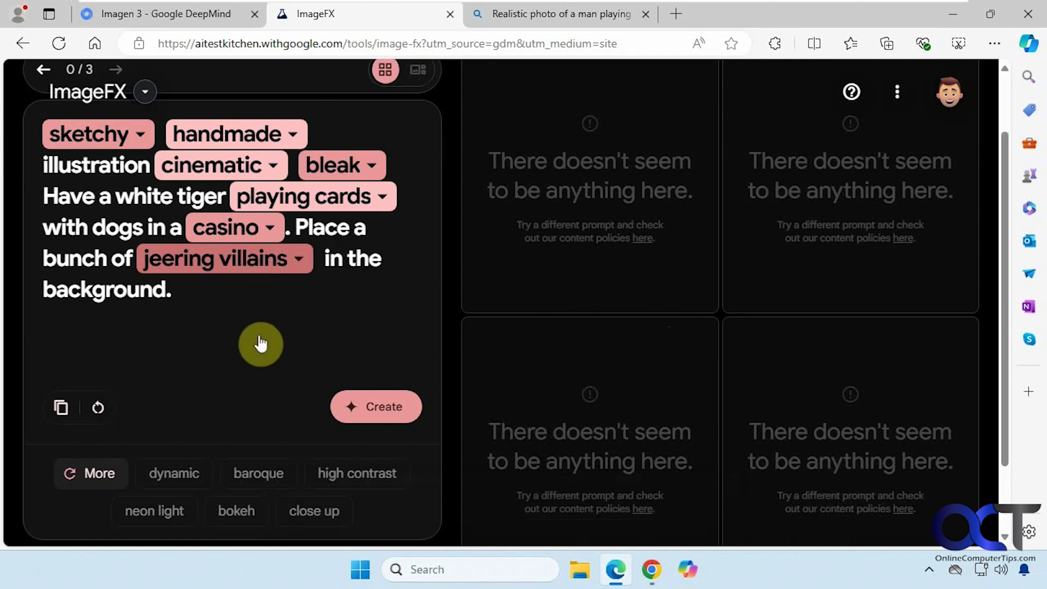
left_click(383, 413)
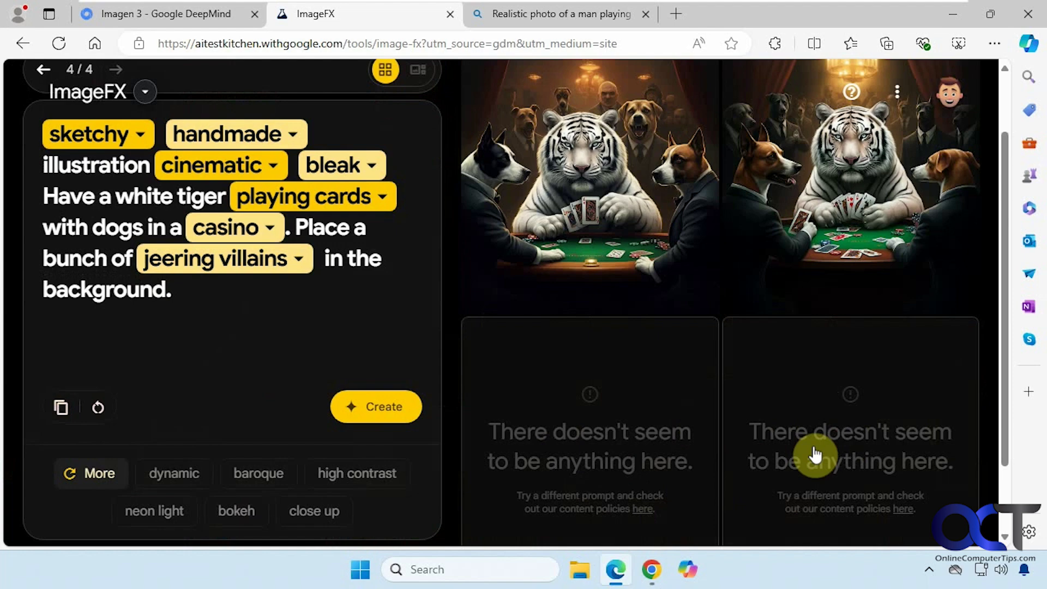
left_click(591, 204)
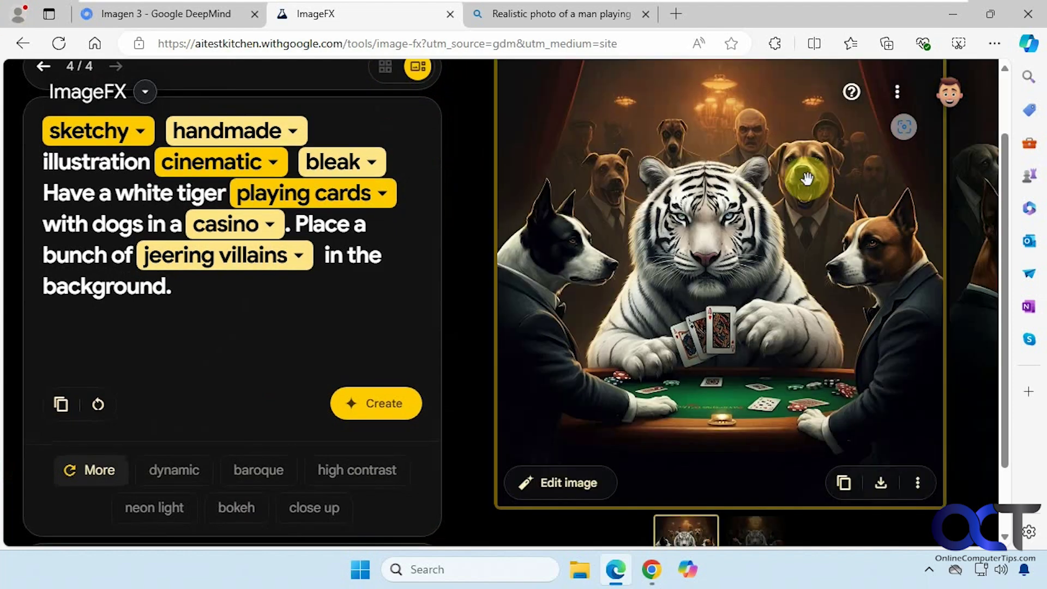
left_click(766, 545)
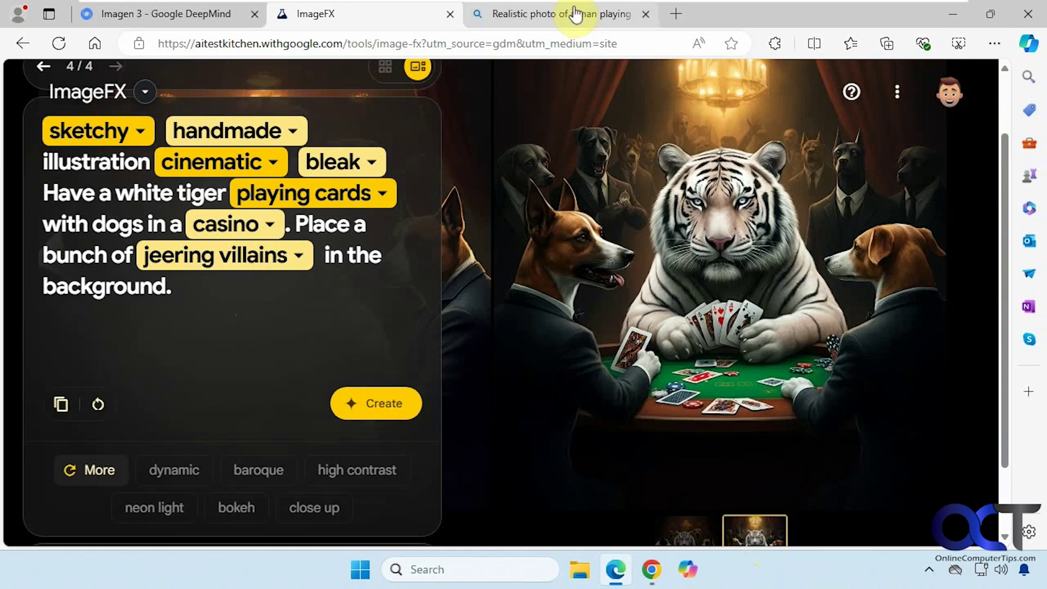
- In Bing, replace the guitarist prompt with the pasted white-tiger casino prompt and generate
left_click(530, 21)
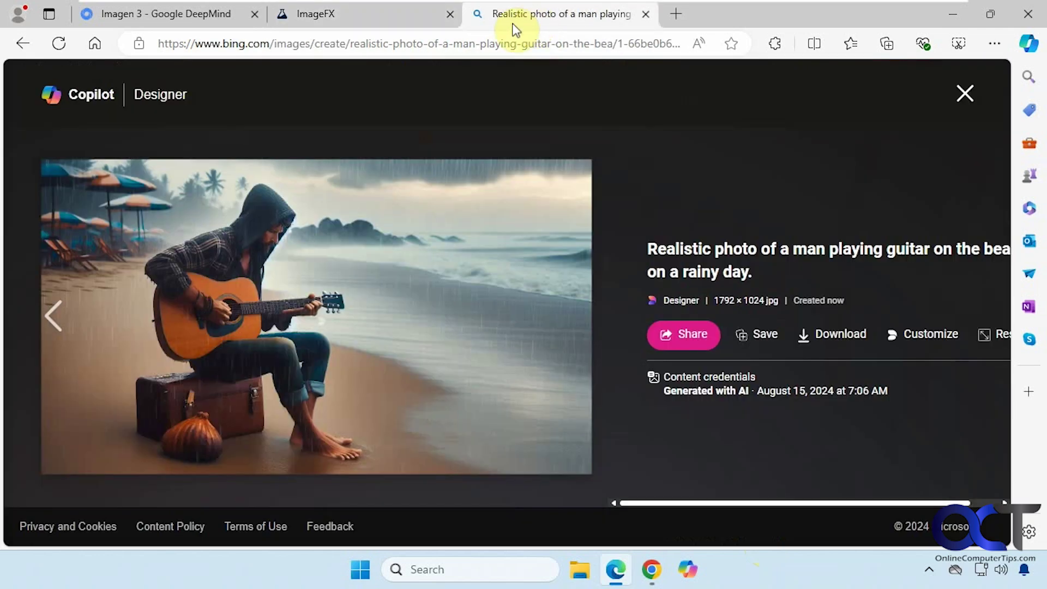
left_click(966, 107)
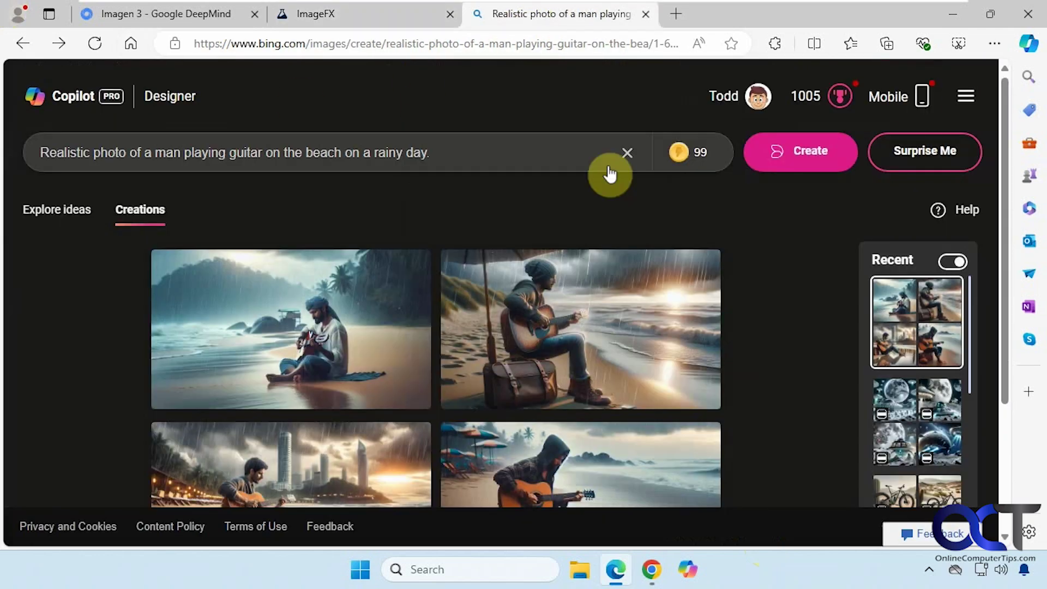
left_click(627, 154)
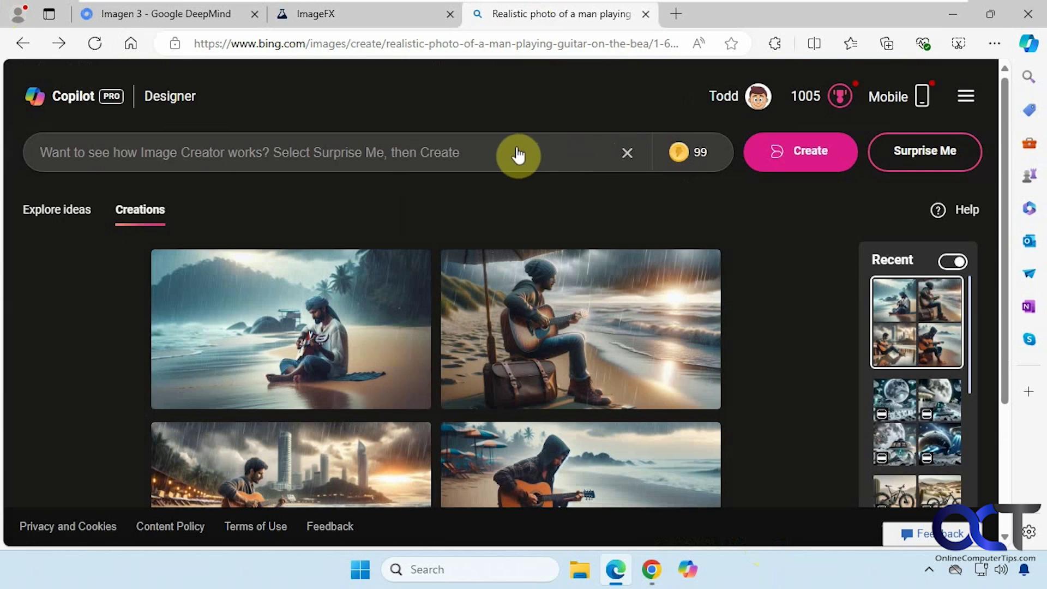
key("ctrl+v")
key("Return")
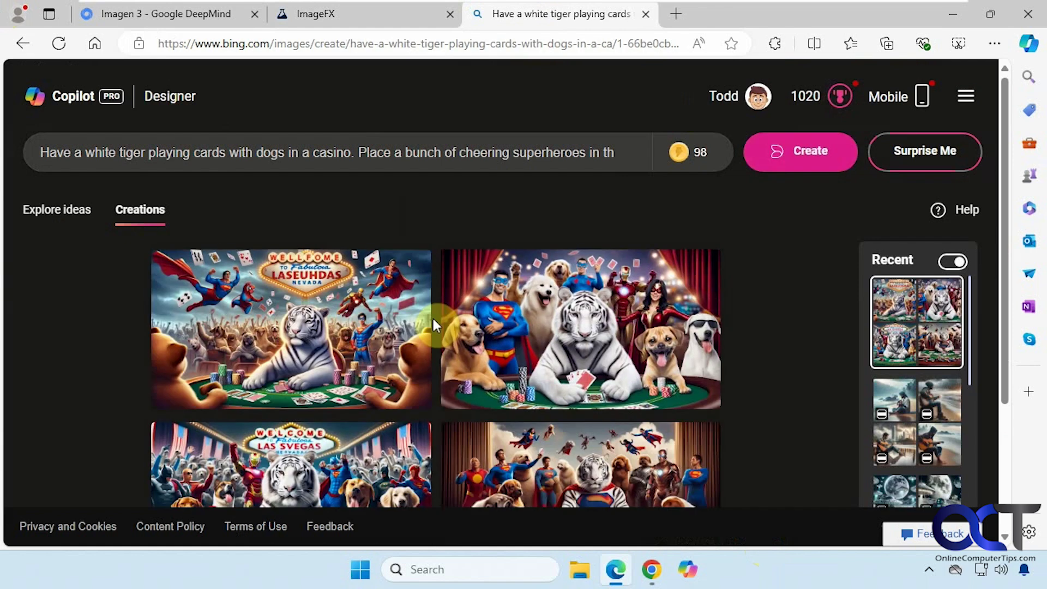
- Enlarge and close each of Bing's first three tiger casino images, then return to ImageFX
left_click(306, 329)
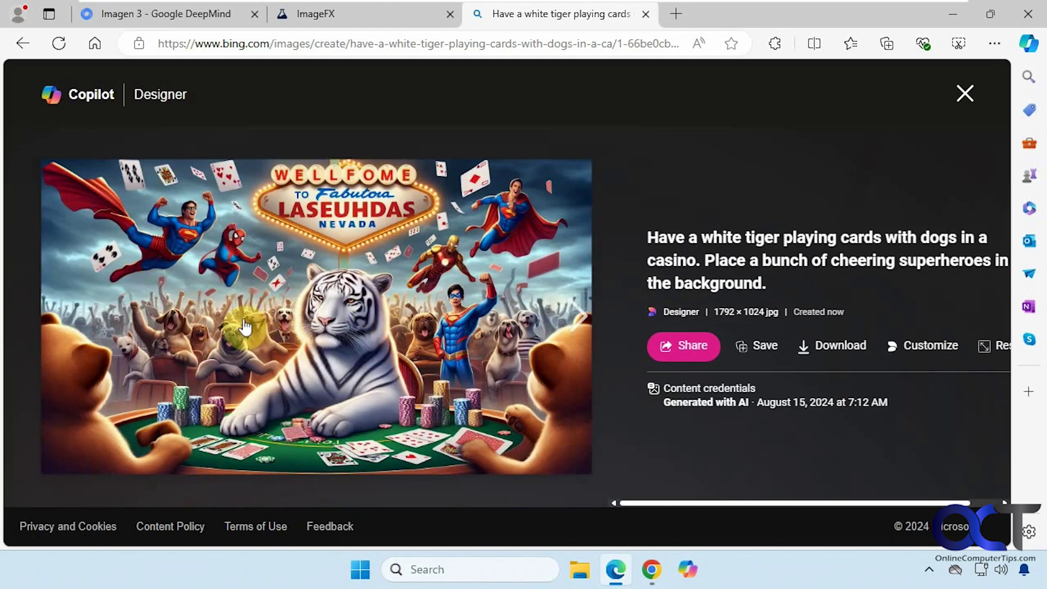
left_click(964, 95)
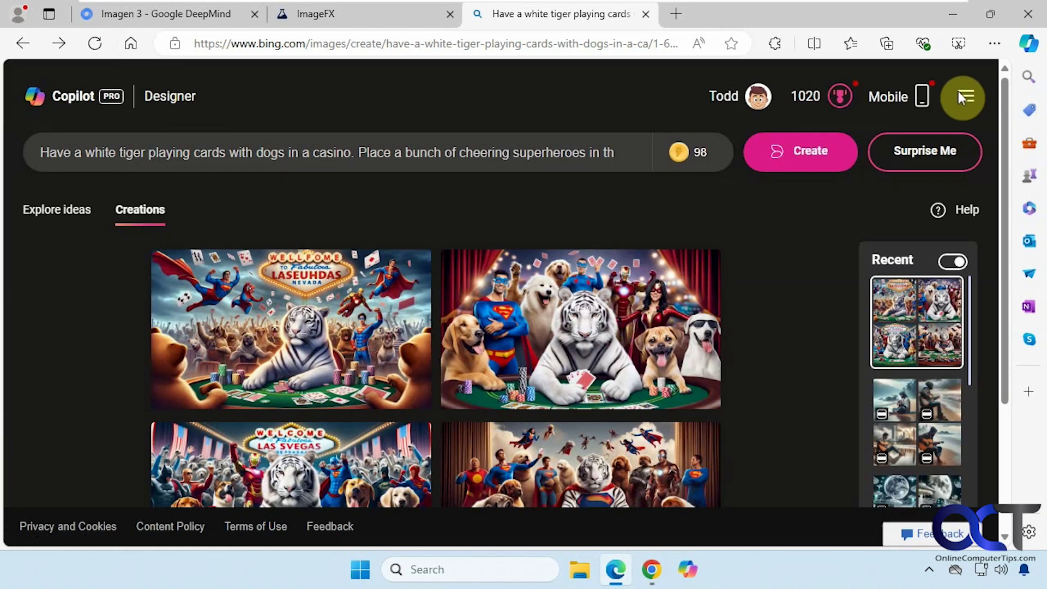
left_click(612, 340)
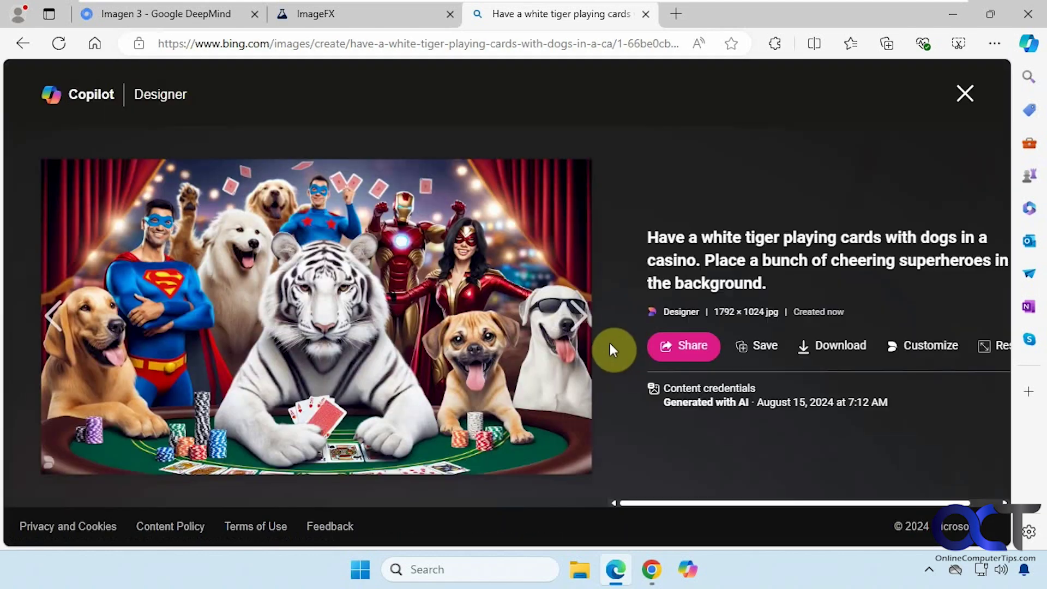
left_click(965, 96)
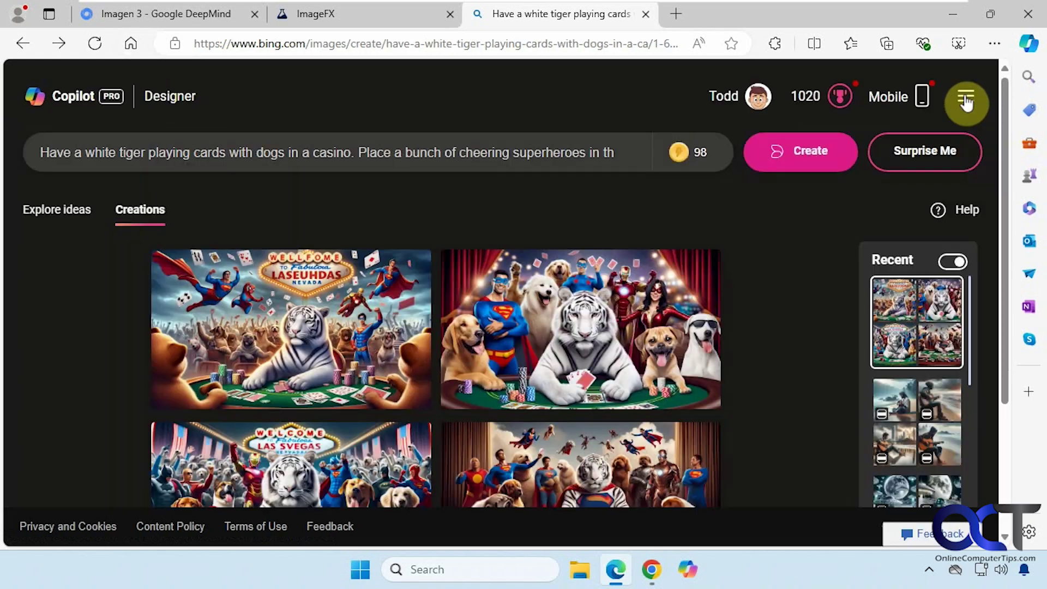
left_click(374, 466)
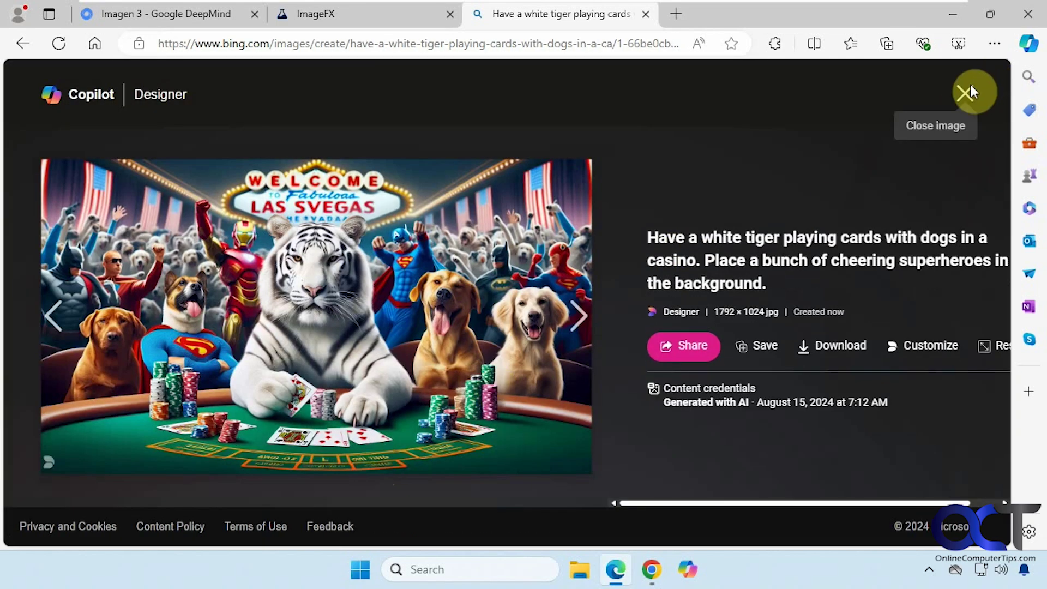
left_click(966, 98)
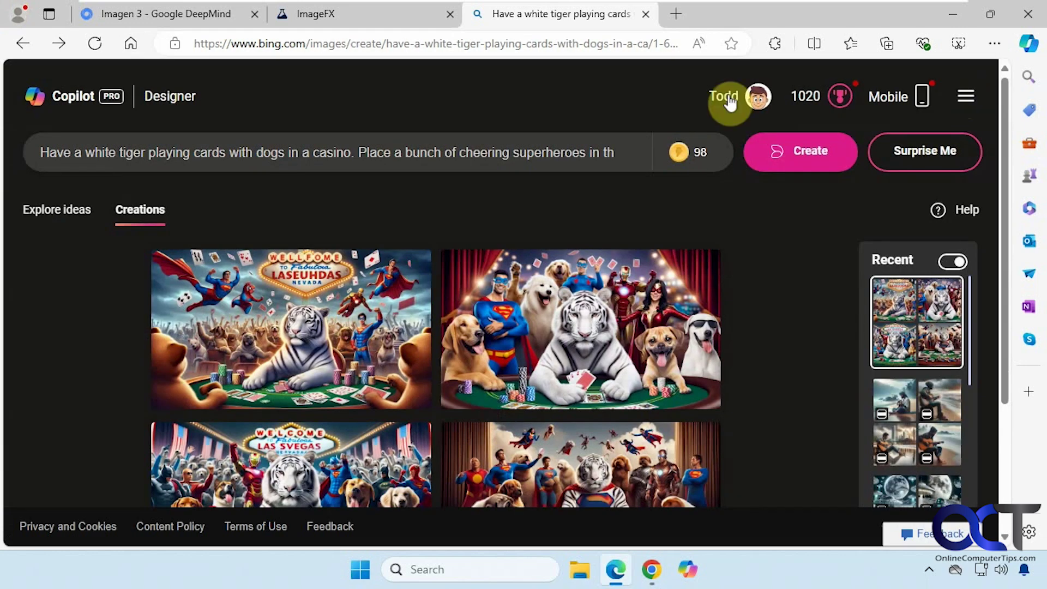
left_click(400, 21)
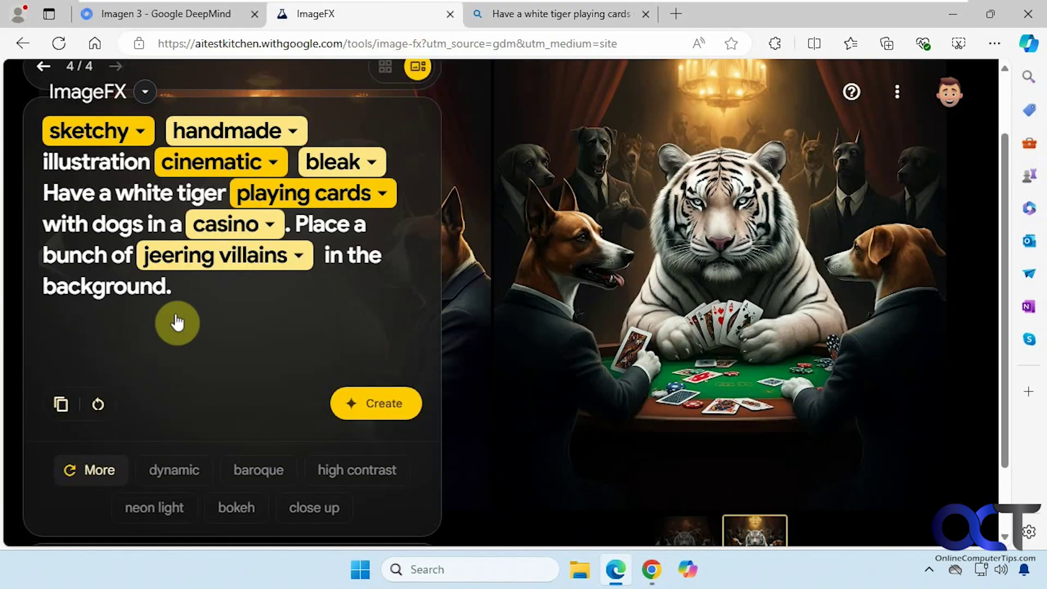
- Start over with the photorealistic 80-year-old woman close-up prompt and copy it
left_click(104, 409)
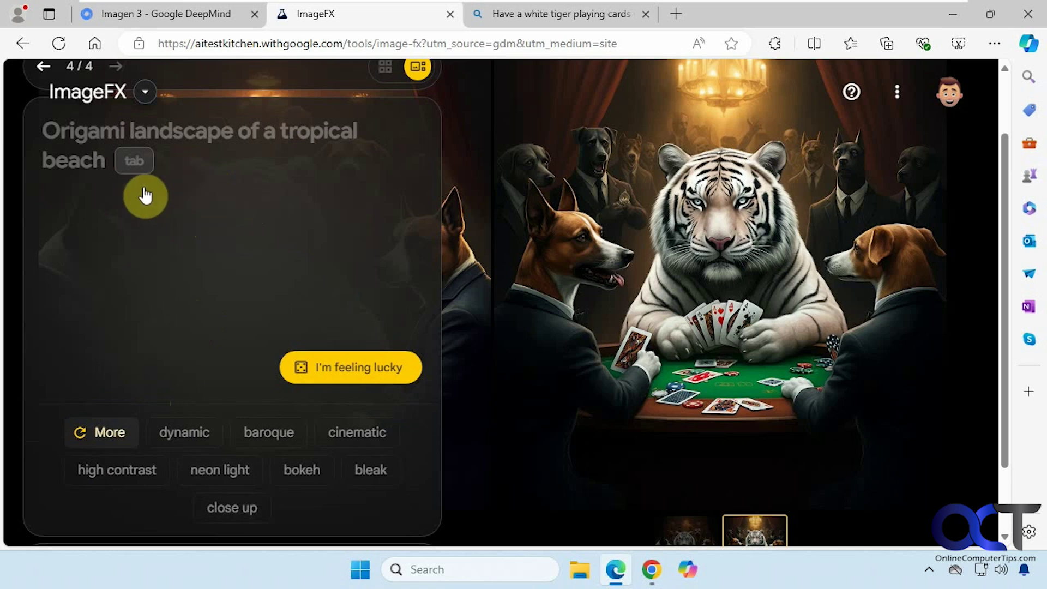
left_click(84, 137)
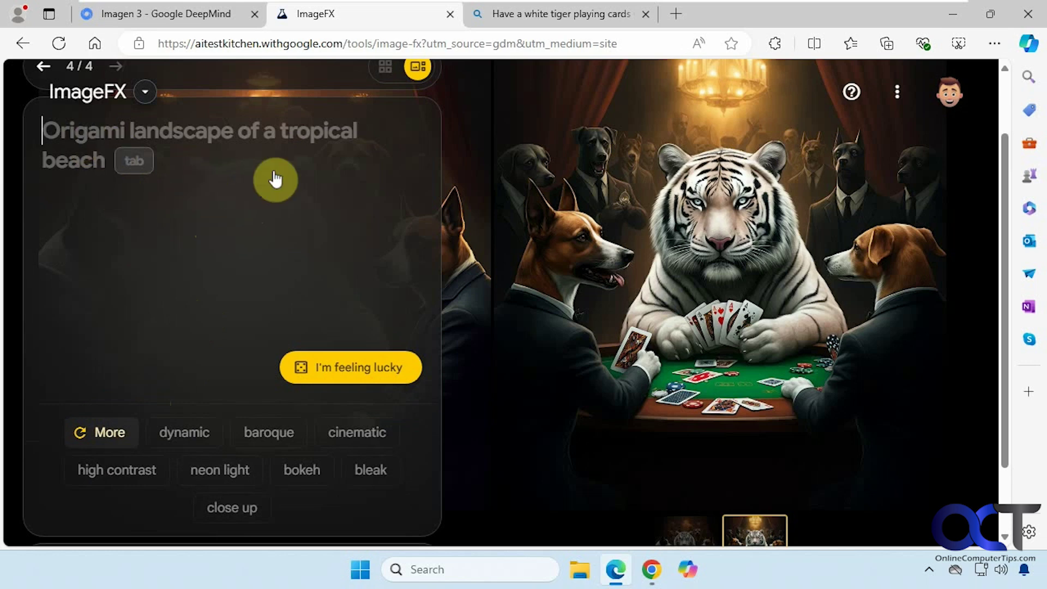
type("Close up on the face of an 80 year old woman. Make it very photorealistic and add a lot of detail.")
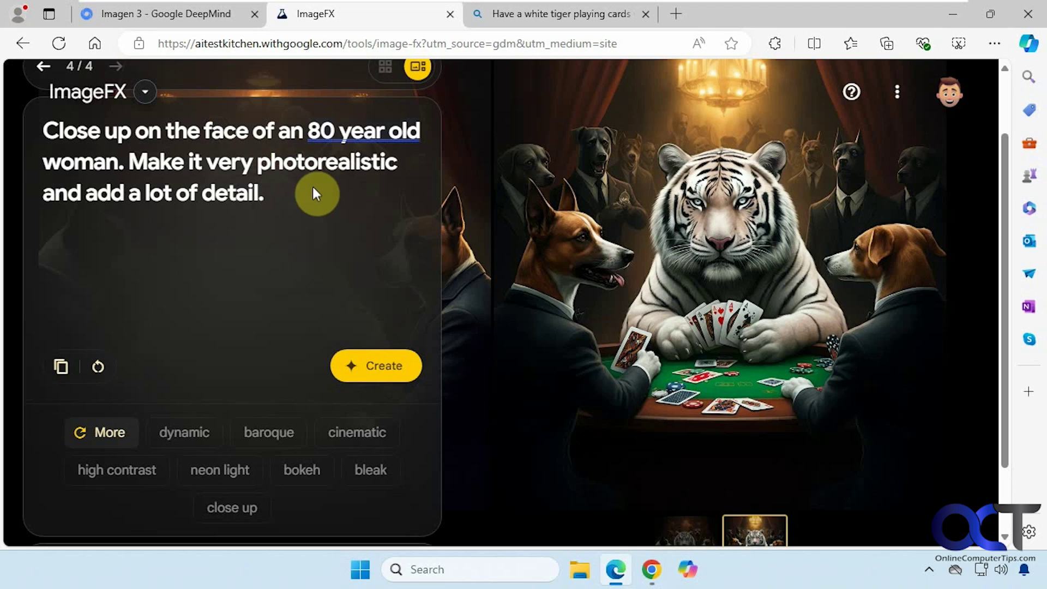
left_click(60, 364)
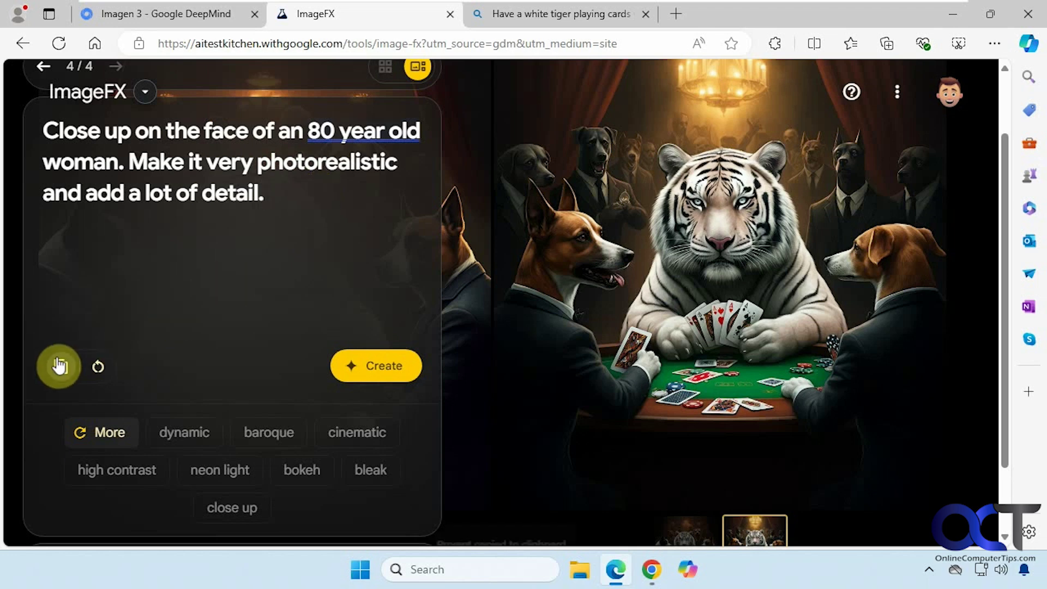
- Generate the elderly woman portraits and view the first close-up face
left_click(358, 366)
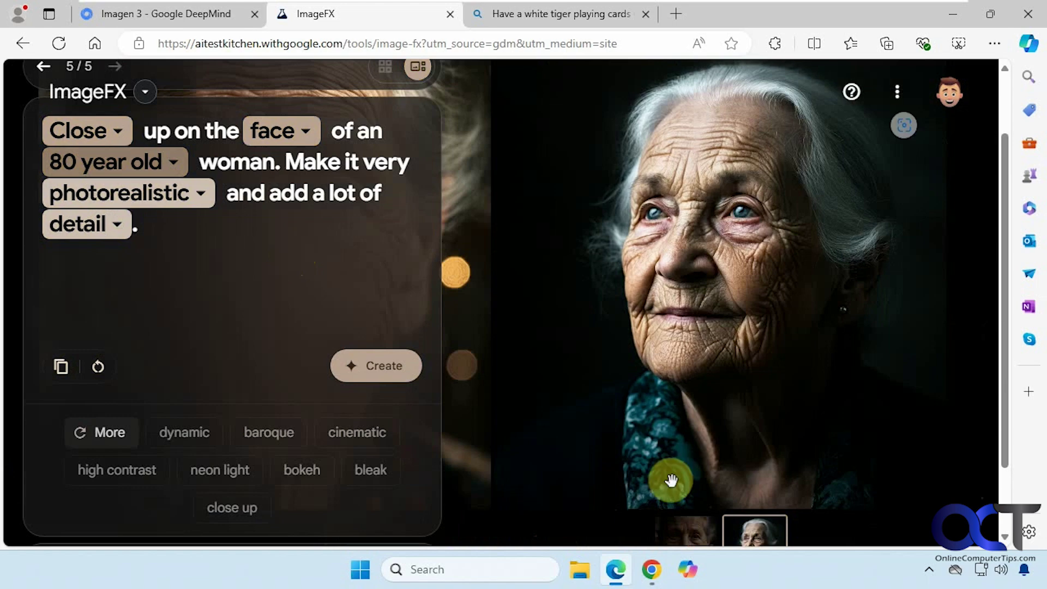
left_click(686, 539)
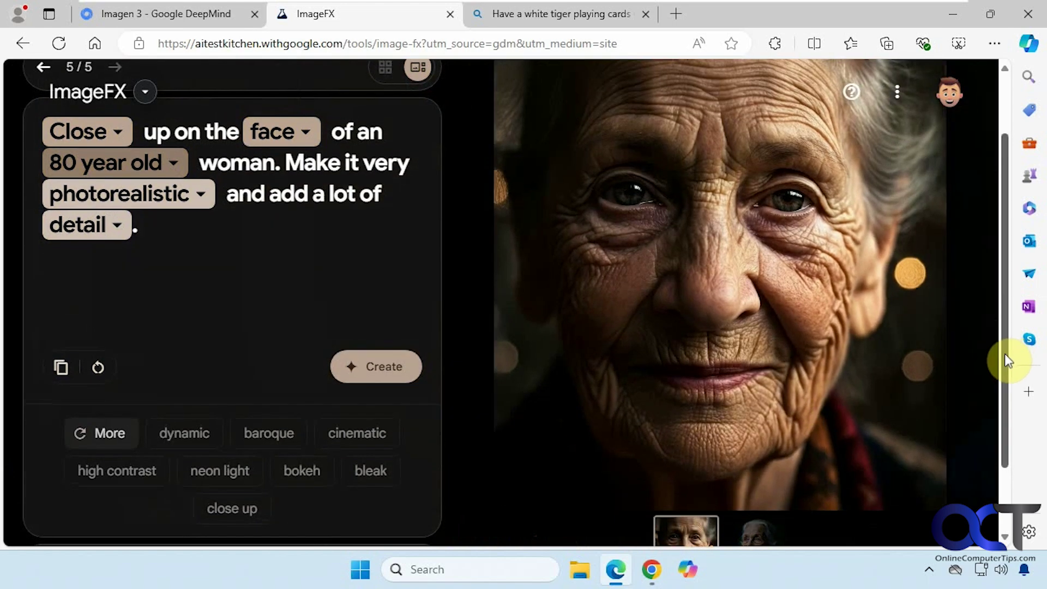
scroll(1009, 436, "down", 2)
scroll(1009, 444, "up", 3)
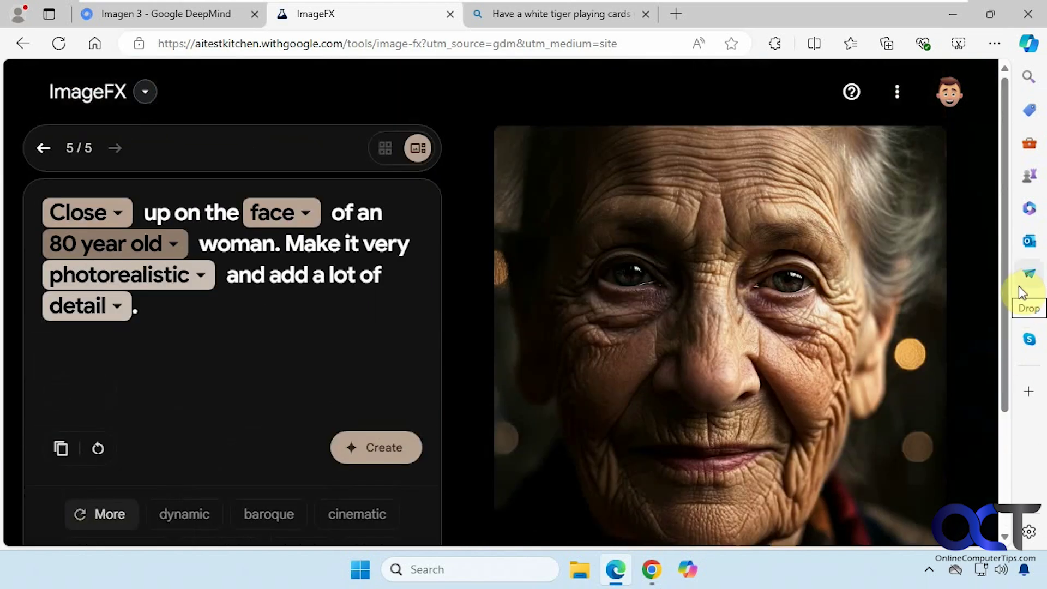
- In Bing, replace the tiger prompt with the pasted elderly woman prompt and generate
left_click(584, 17)
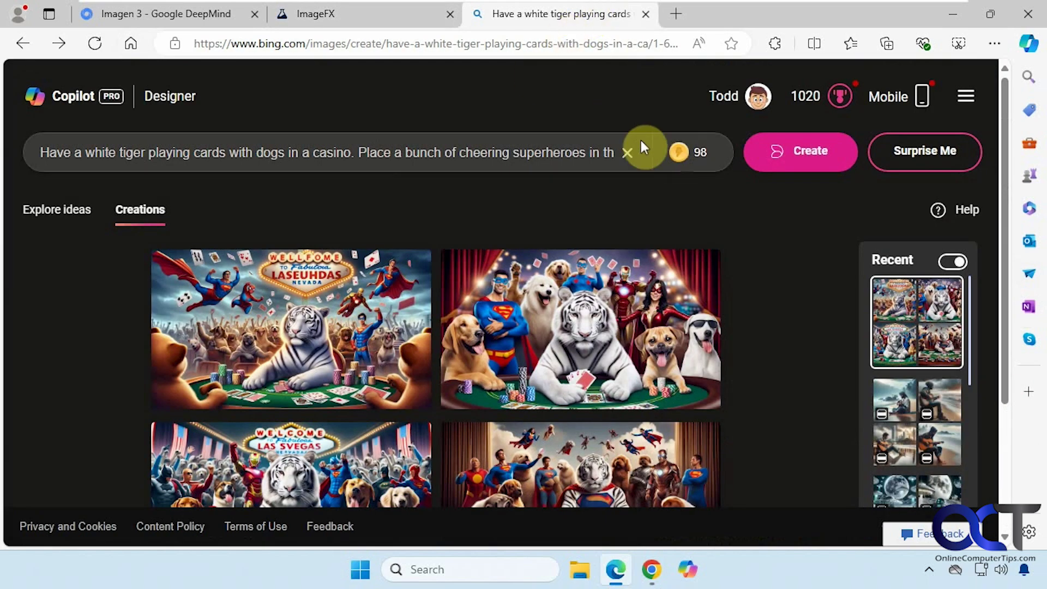
left_click(627, 152)
key("ctrl+v")
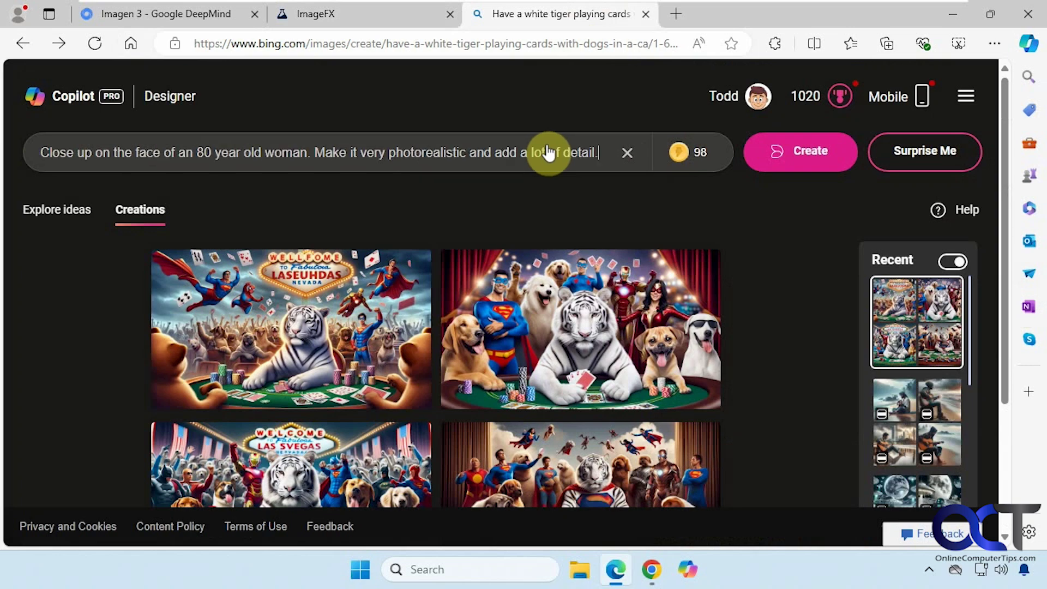
key("Return")
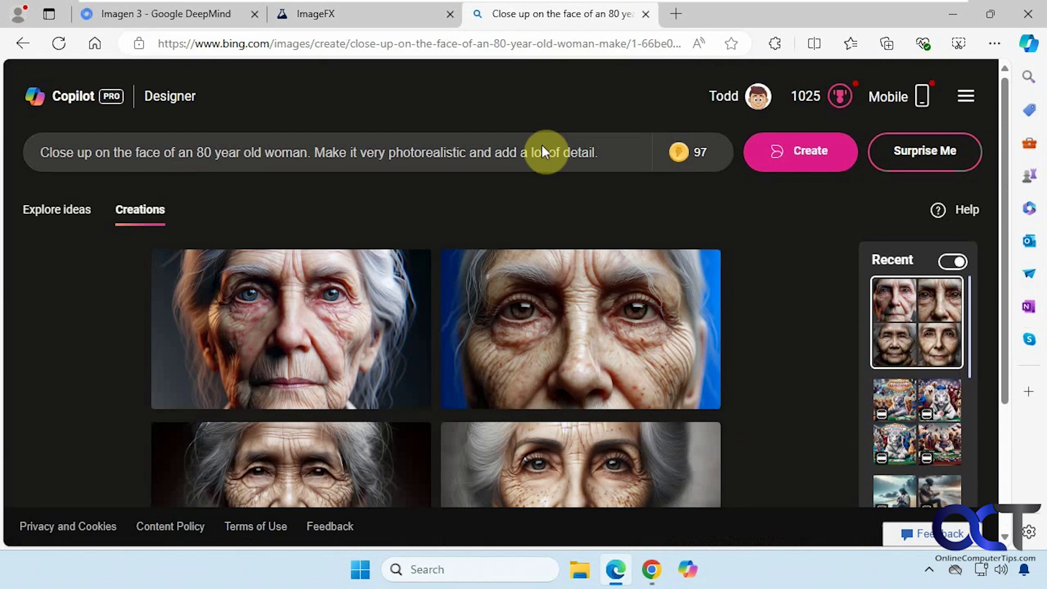
- Enlarge the first portrait, flip through the other three, then close the viewer
left_click(324, 341)
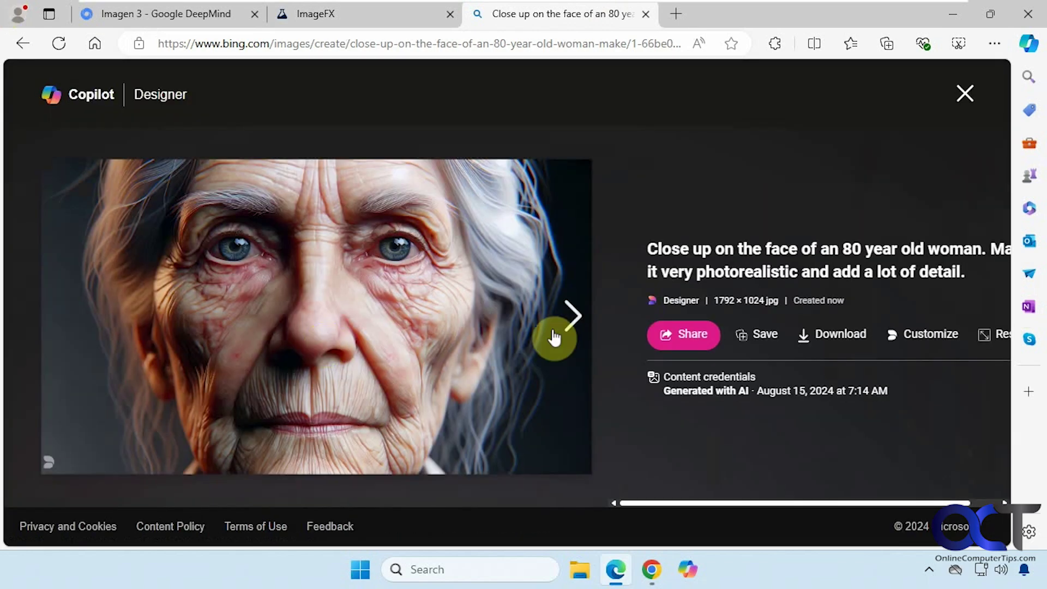
left_click(575, 315)
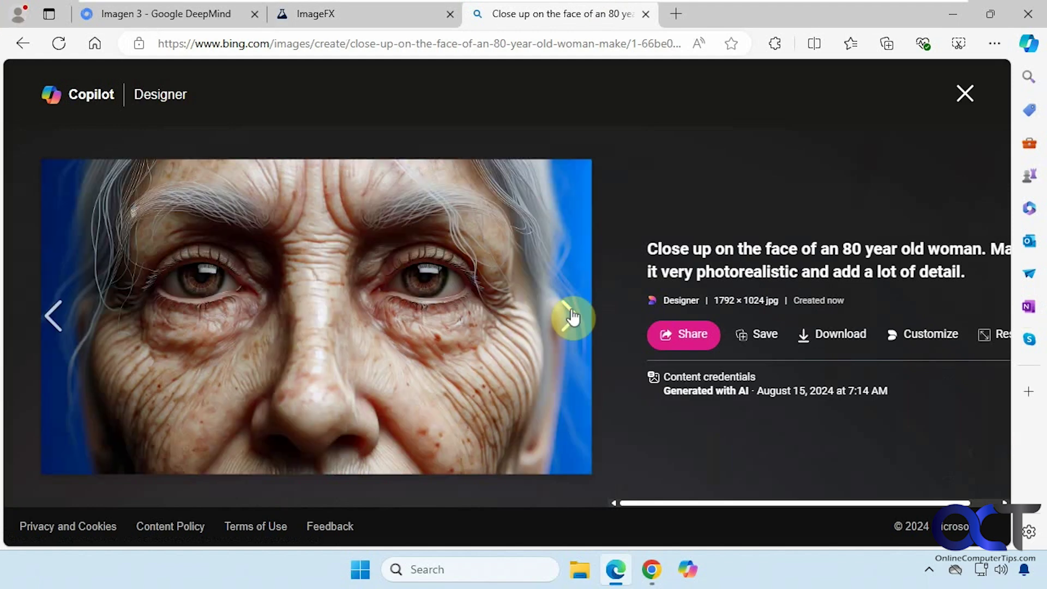
left_click(573, 316)
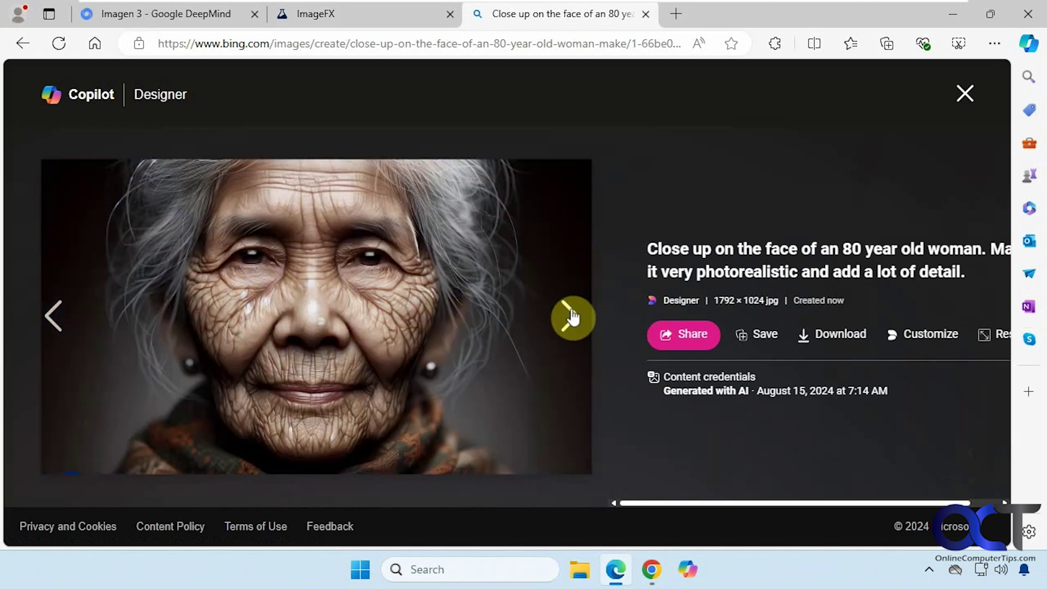
left_click(573, 316)
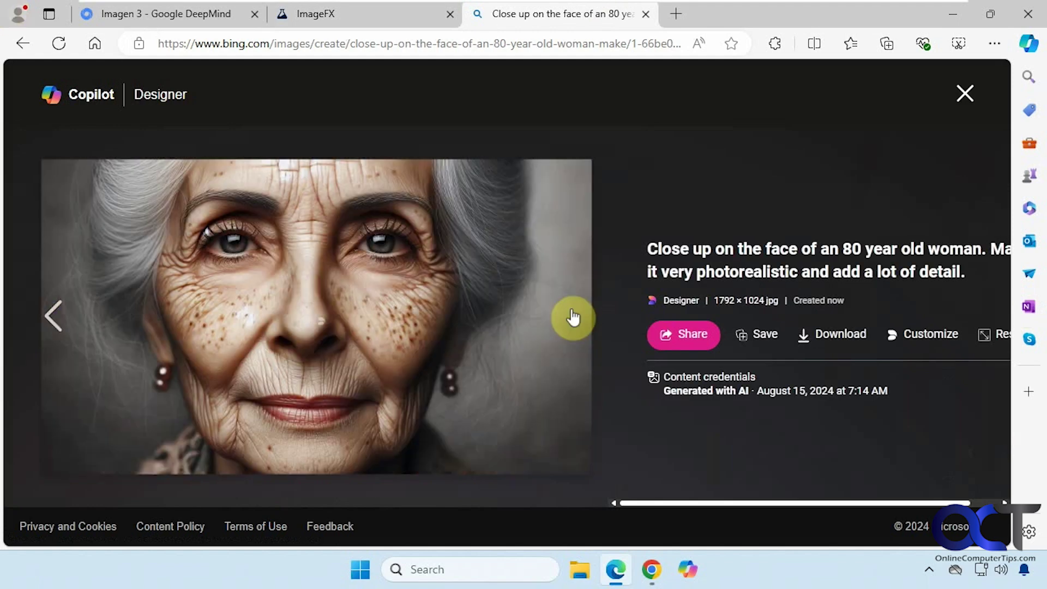
left_click(964, 97)
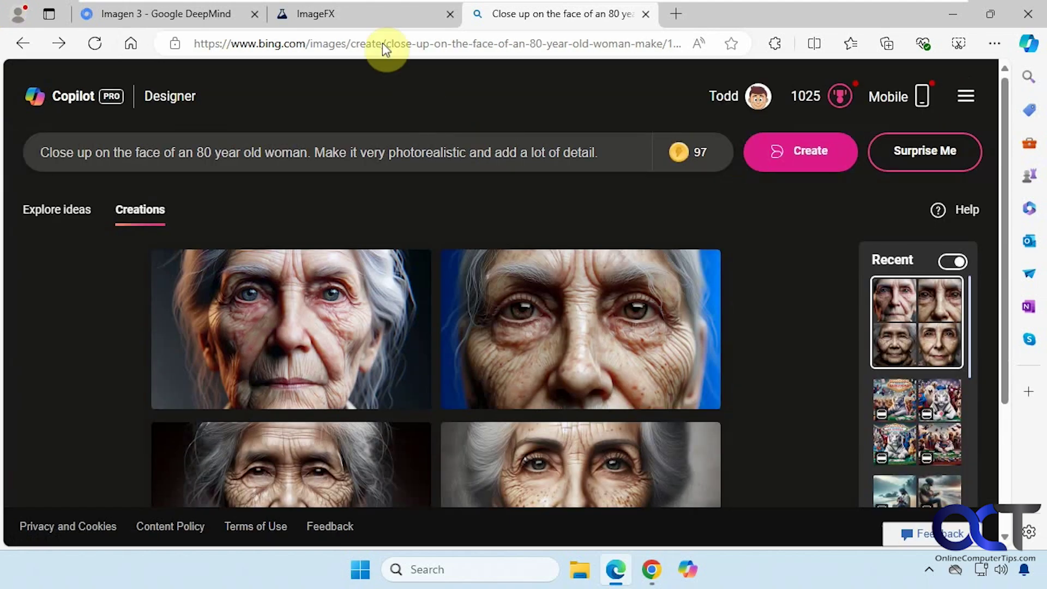
- In ImageFX, start over with the box, ball, toaster, microwave and shoe prompt, copy it, generate
left_click(368, 21)
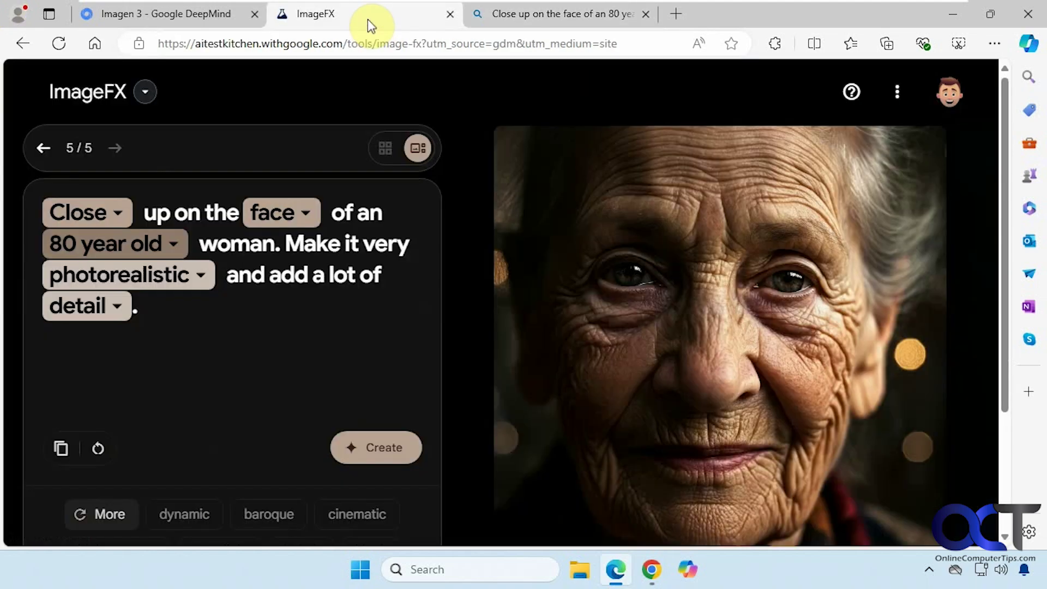
left_click(101, 449)
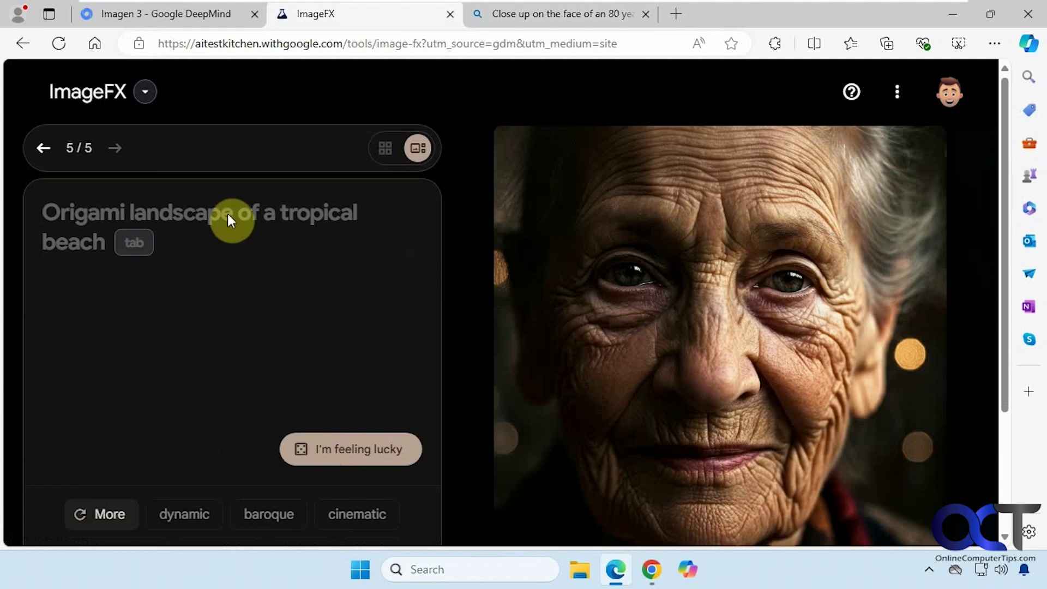
key("ctrl+v")
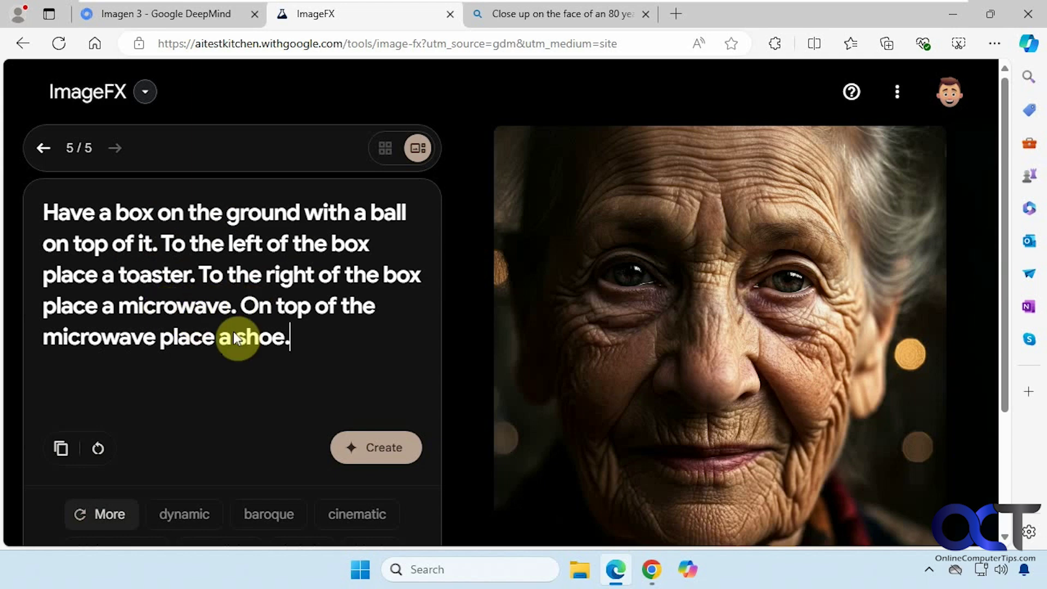
left_click(61, 448)
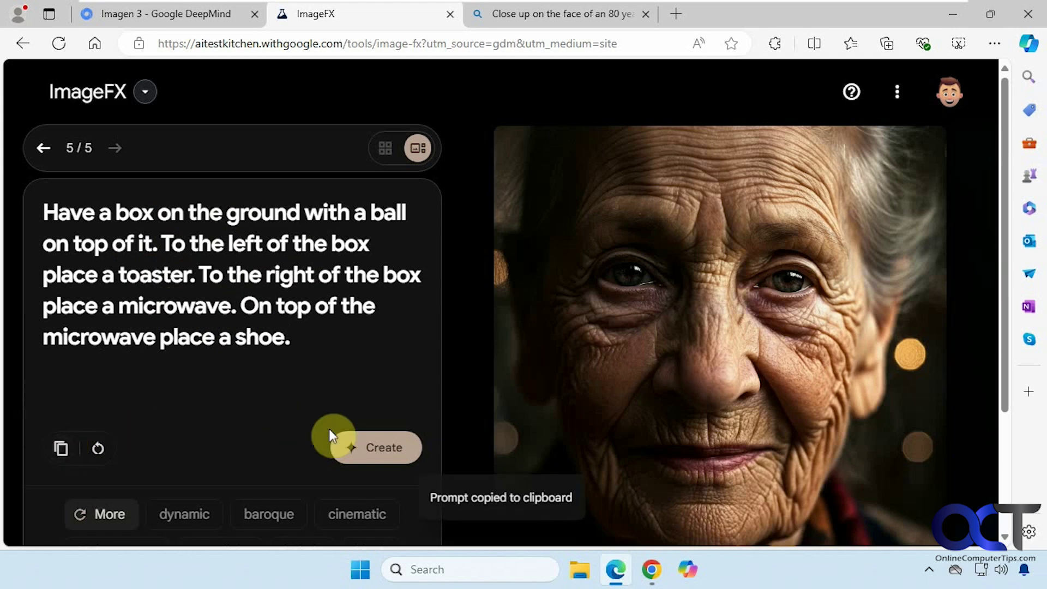
left_click(376, 449)
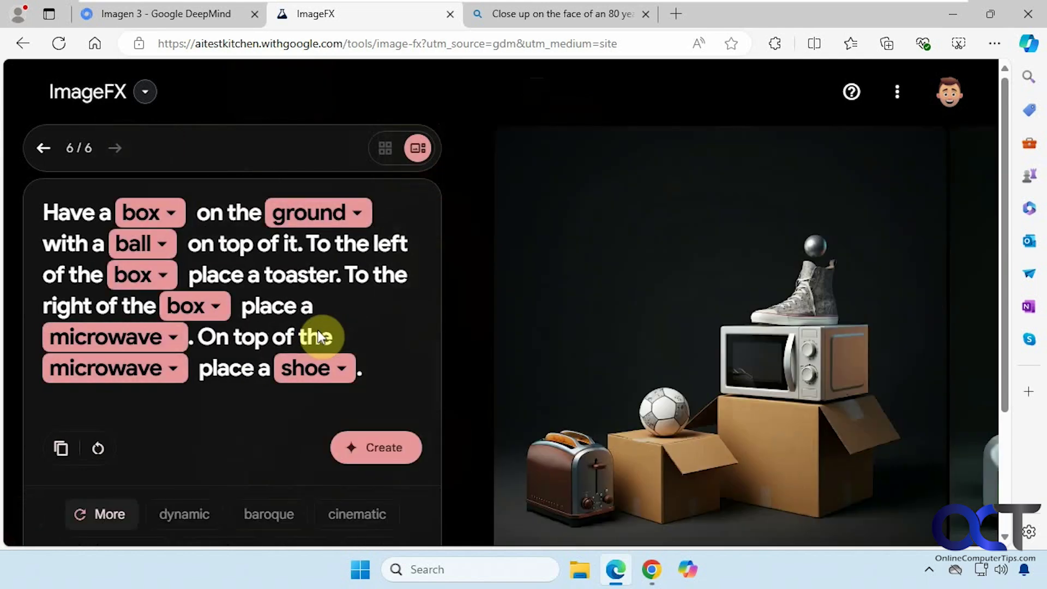
- Compare the box-scene variations, finishing on the stacked-microwaves version with the beige toaster
mouse_move(731, 437)
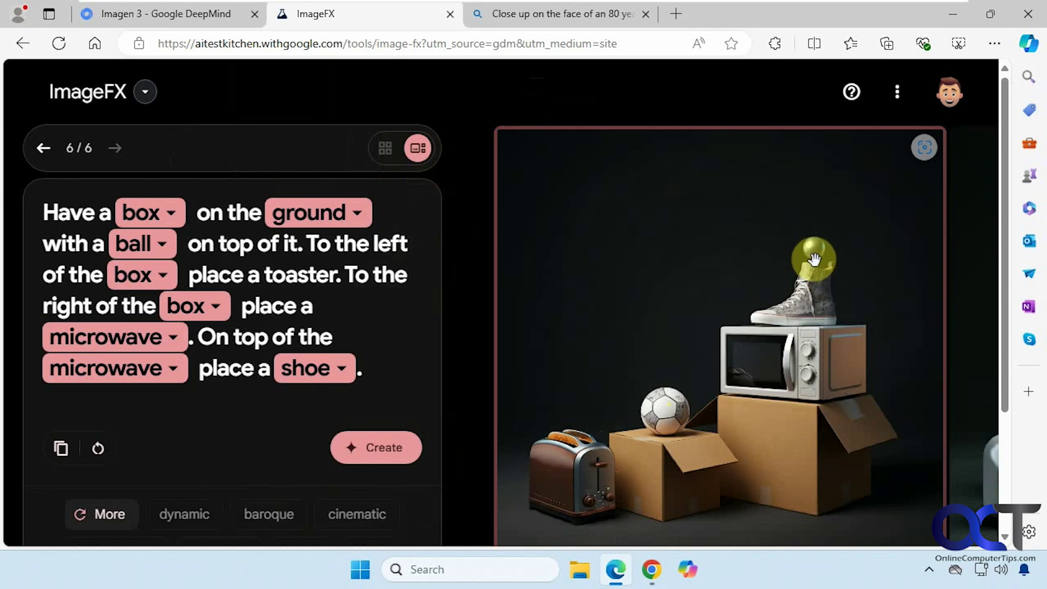
scroll(782, 346, "down", 3)
left_click(695, 480)
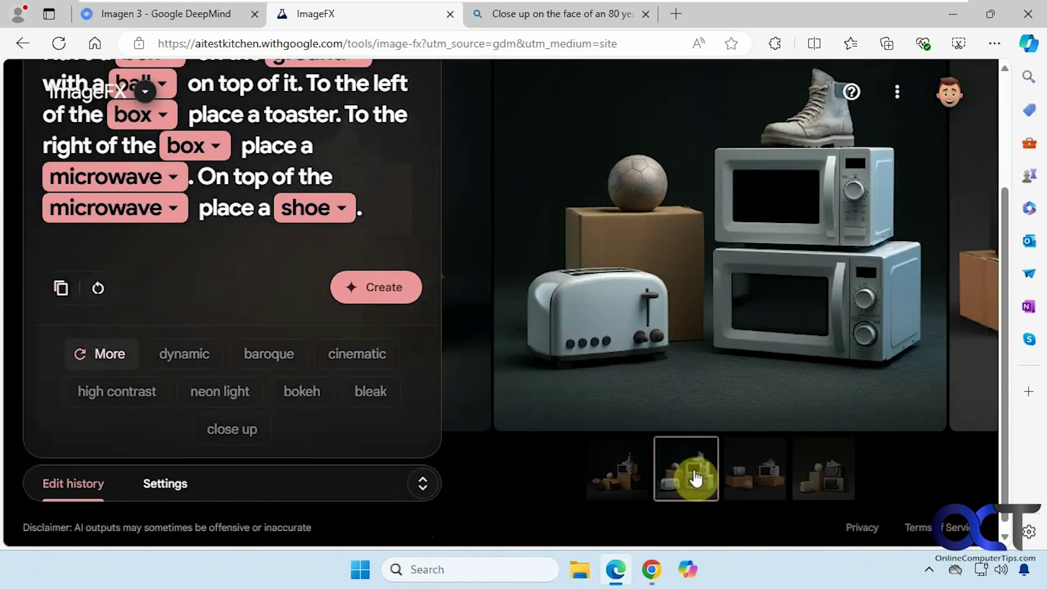
left_click(753, 478)
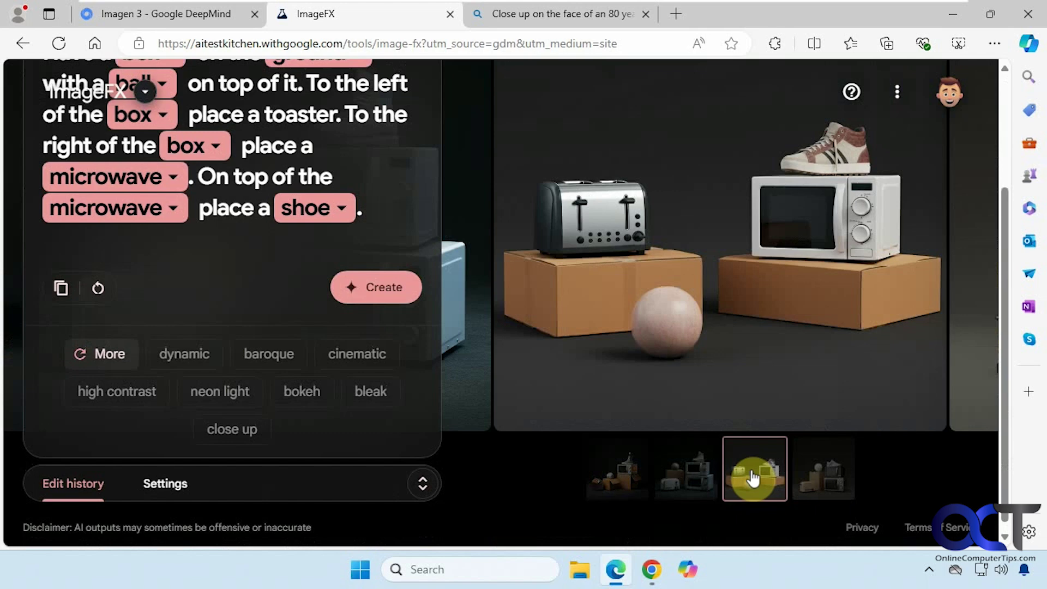
left_click(818, 475)
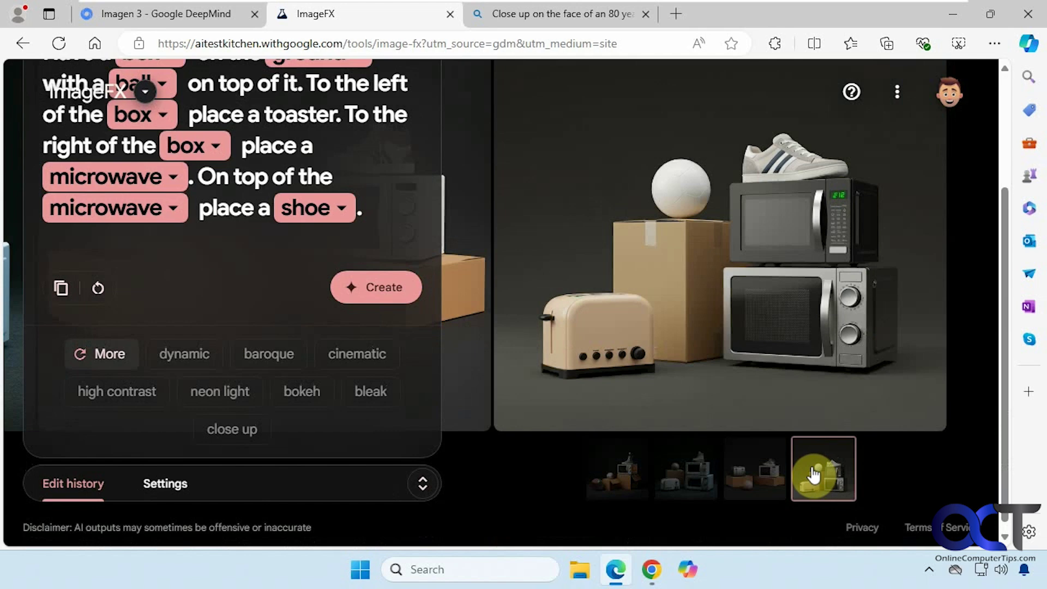
mouse_move(713, 212)
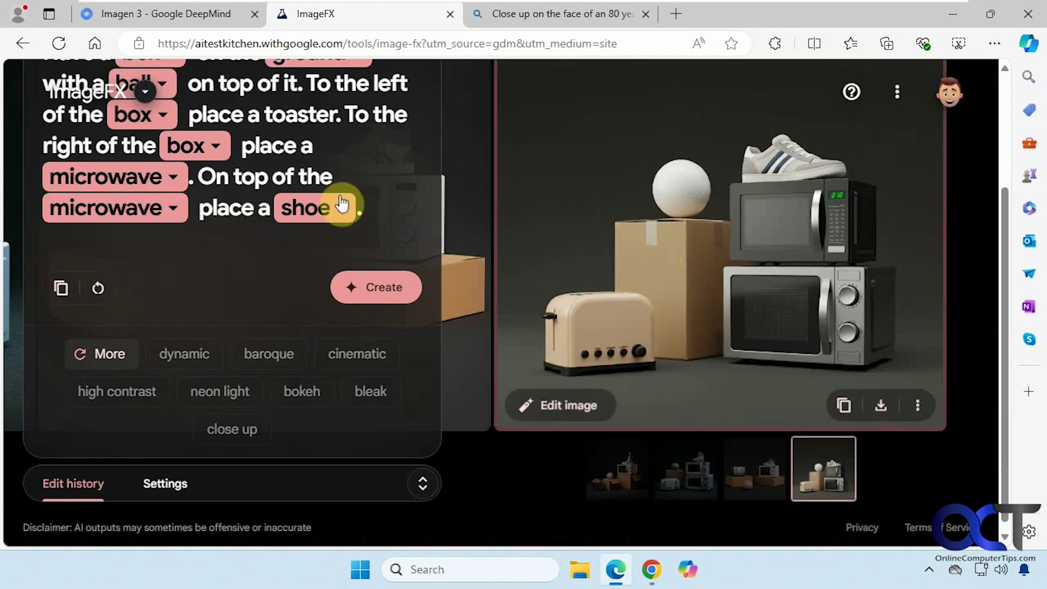
- In Bing, replace the portrait prompt with the pasted box-scene prompt and generate four images
left_click(528, 18)
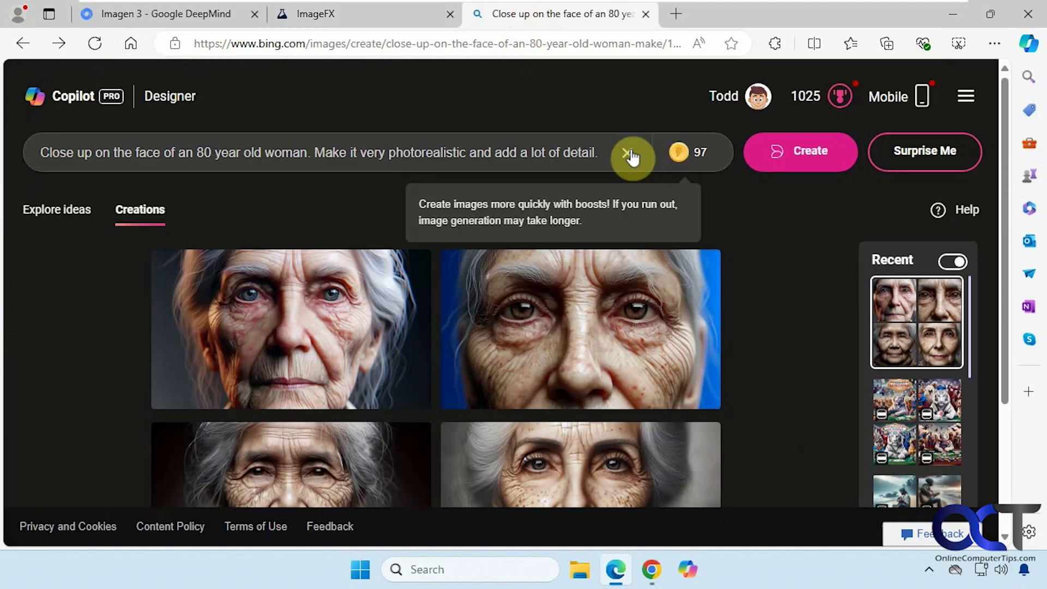
left_click(627, 153)
key("ctrl+v")
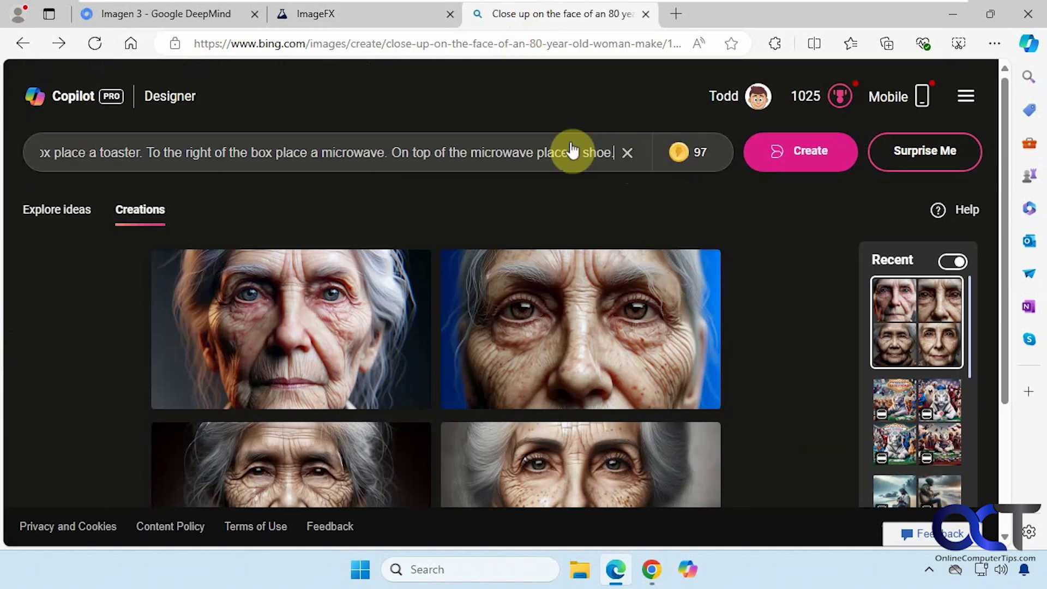
key("Return")
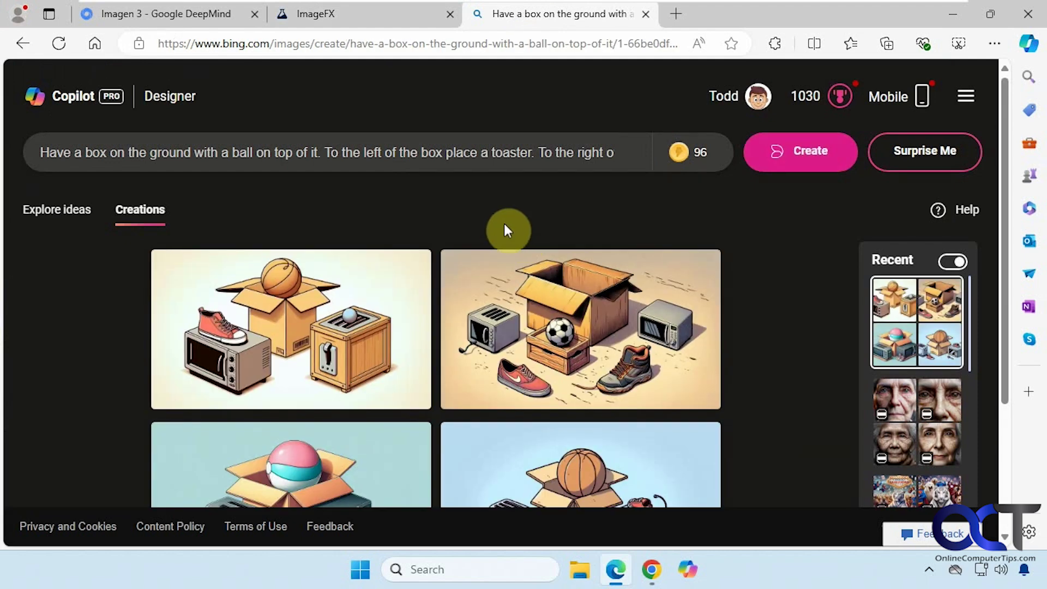
scroll(507, 229, "down", 2)
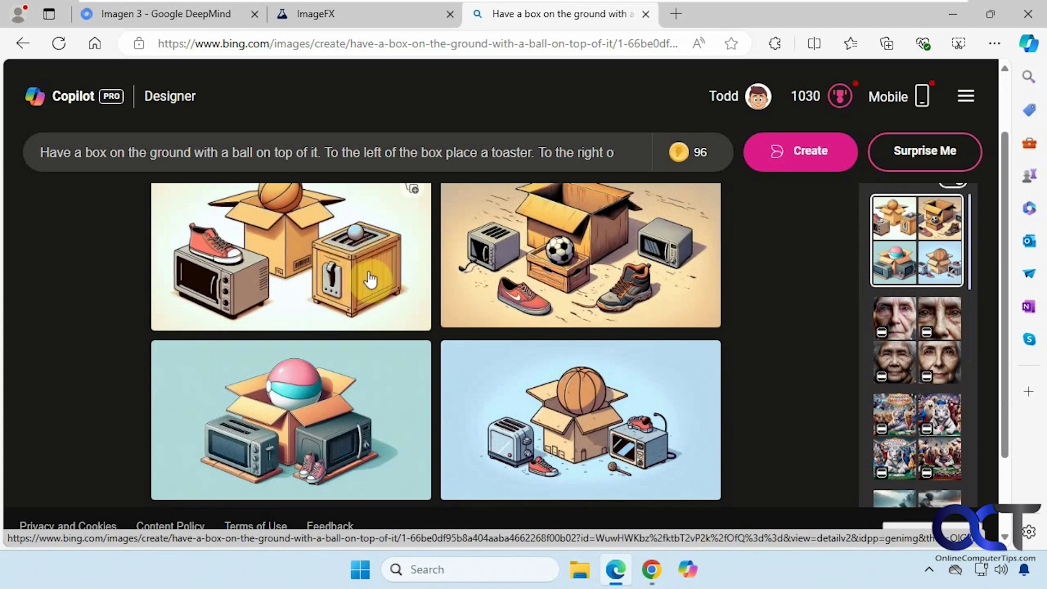
left_click(363, 12)
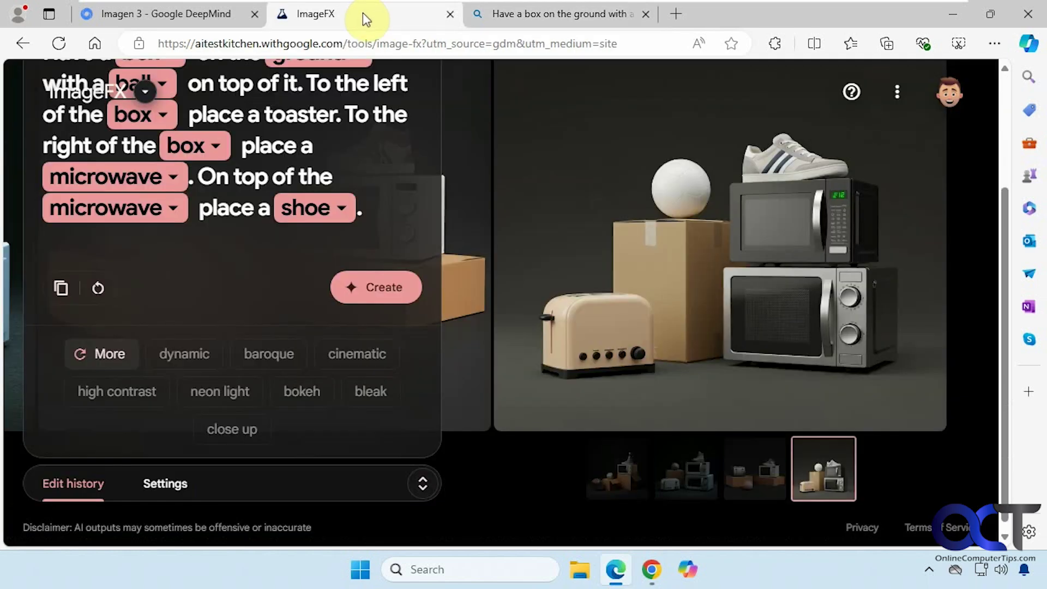
left_click(165, 483)
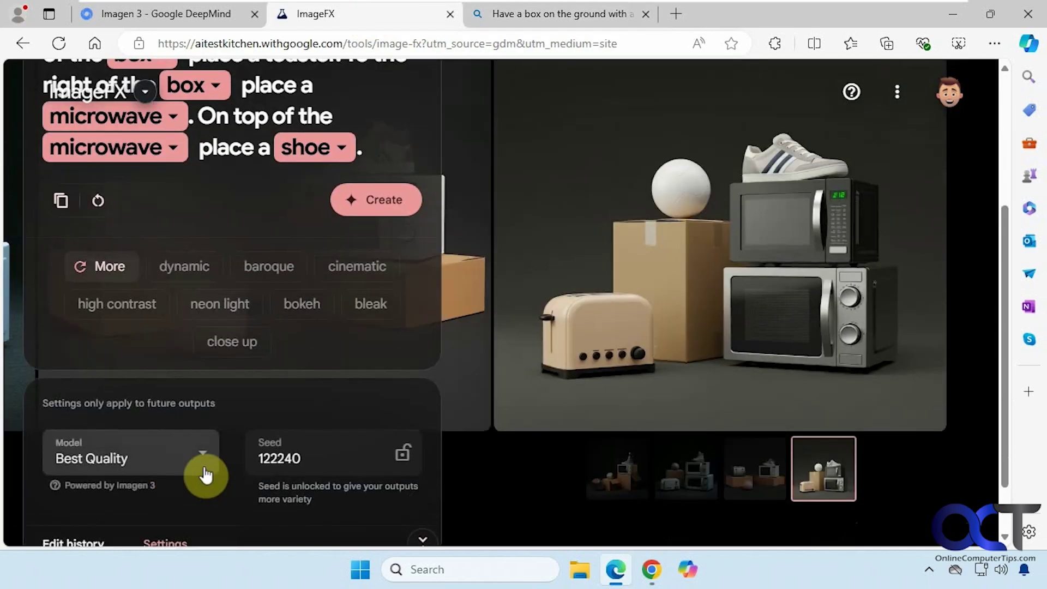
scroll(205, 475, "down", 1)
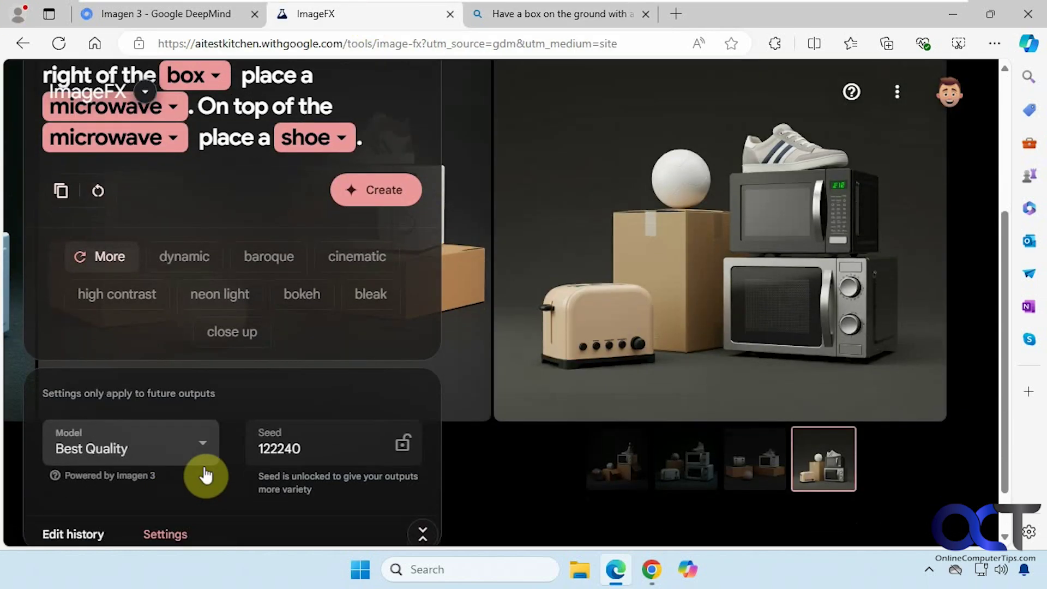
left_click(188, 388)
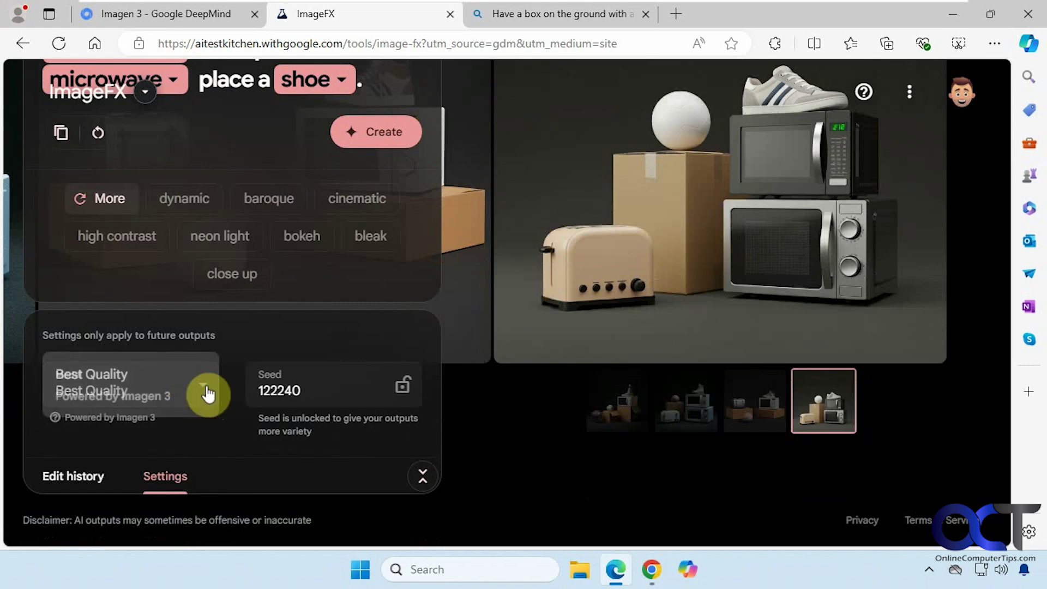
left_click(207, 393)
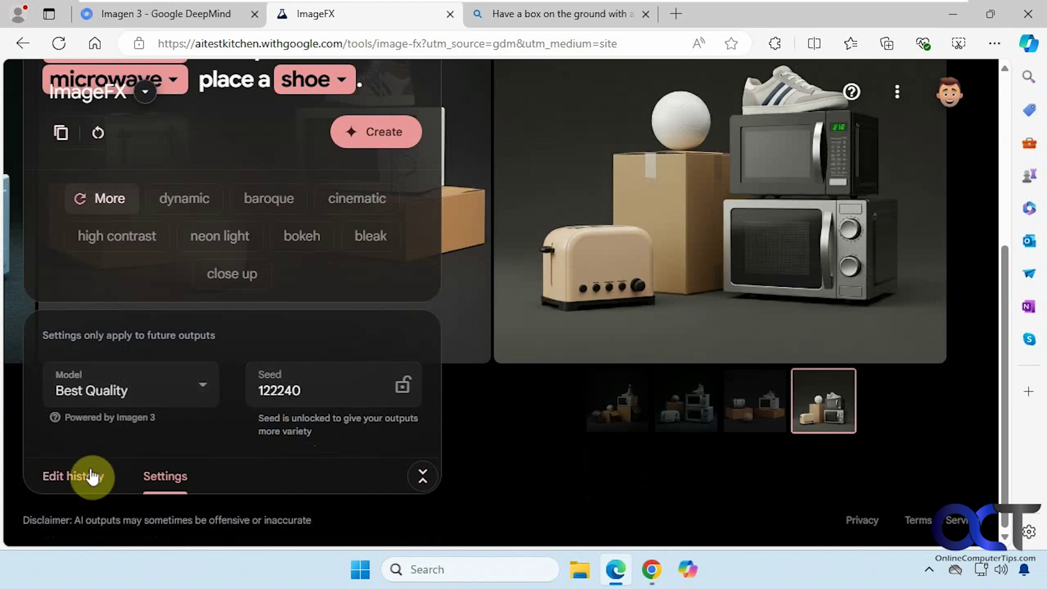
left_click(418, 484)
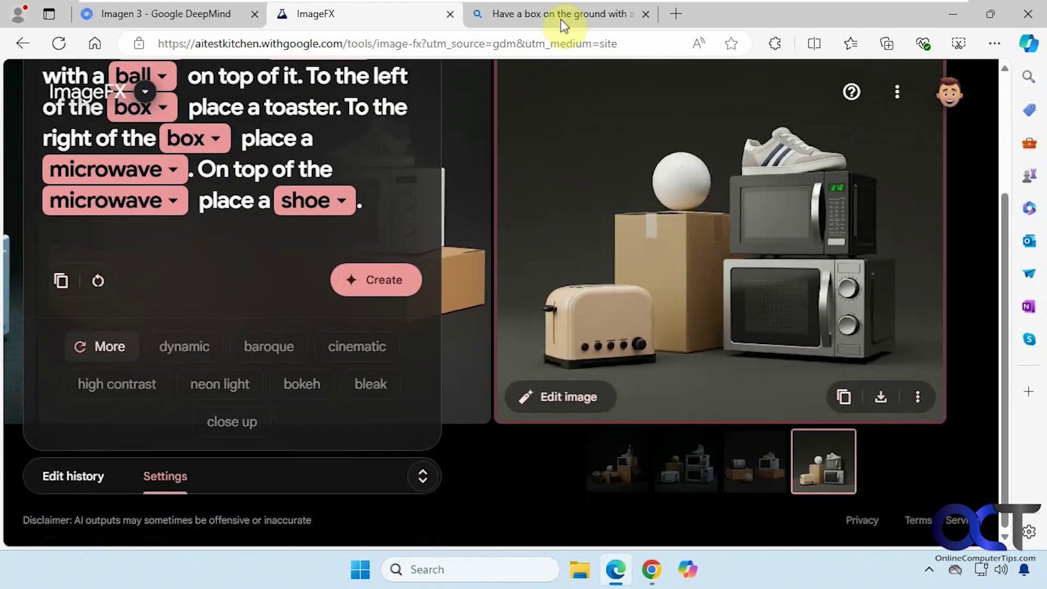
- Open Bing's football-and-two-shoes box scene at full size in the Designer viewer
left_click(561, 19)
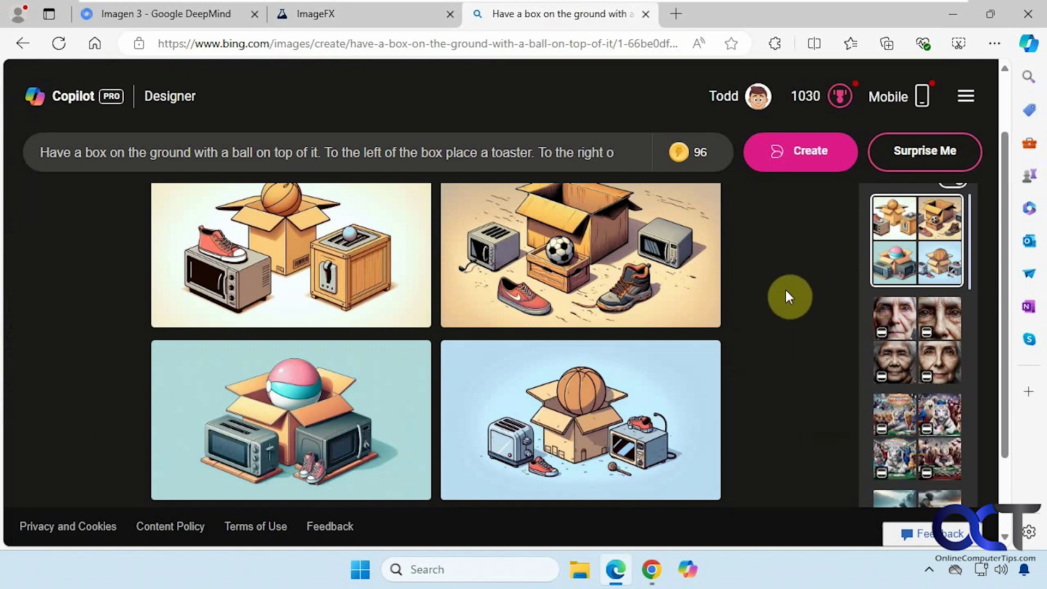
left_click(617, 277)
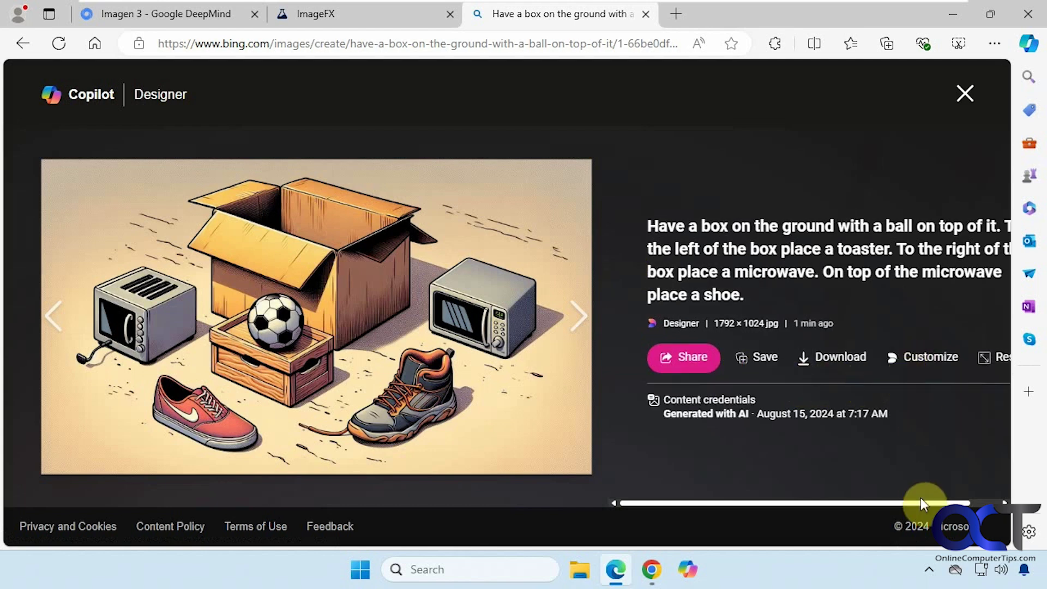
left_click_drag(920, 497, 760, 488)
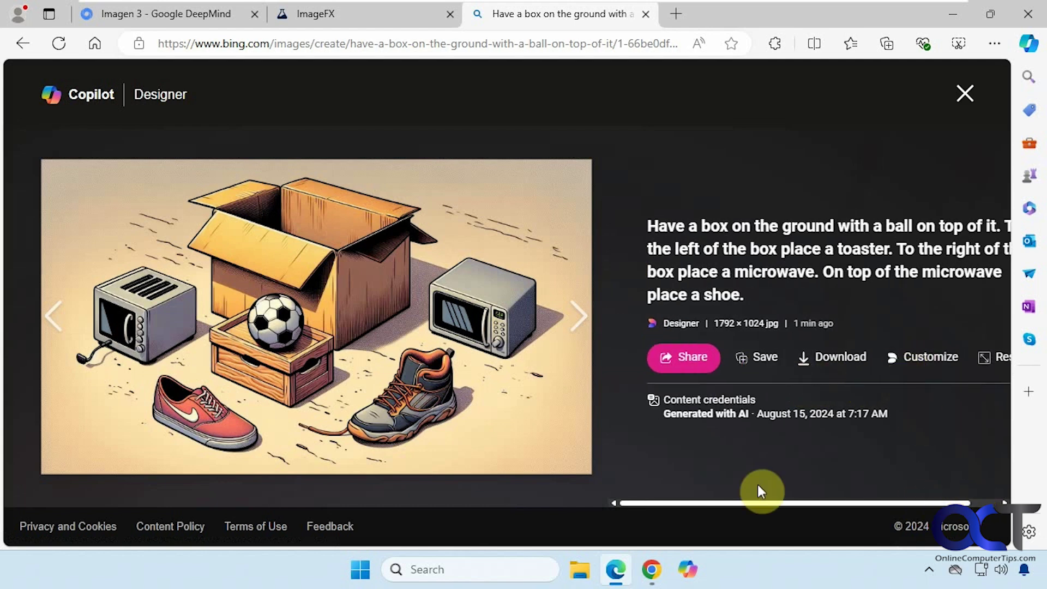
left_click(339, 17)
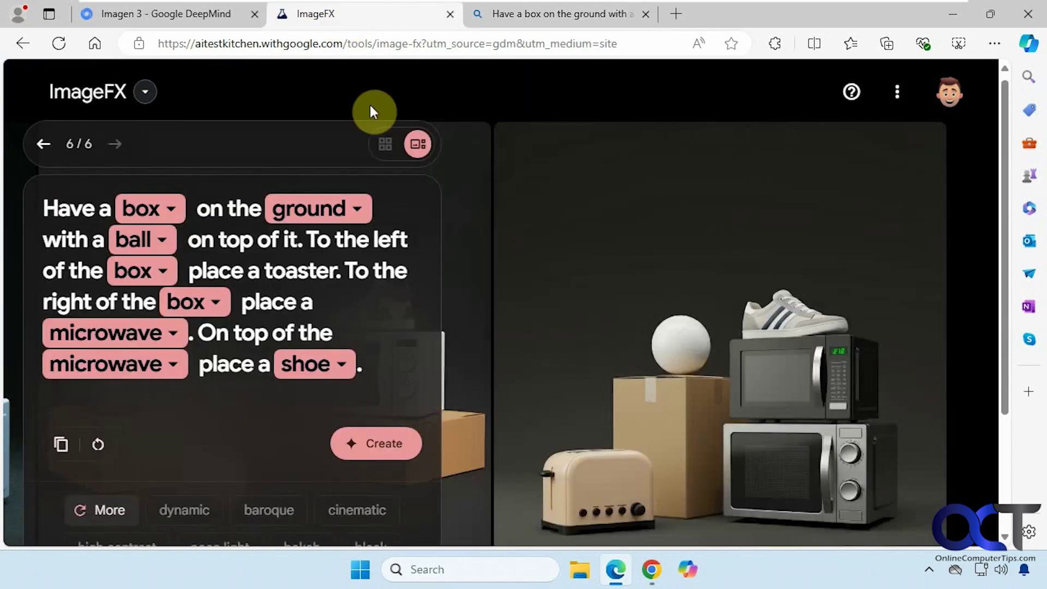